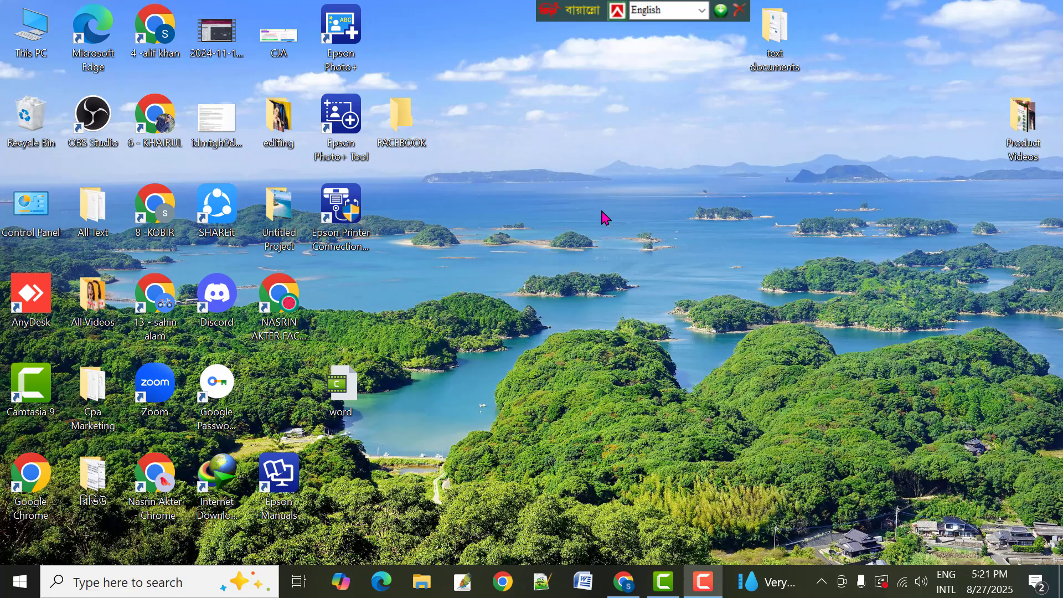
# Step: Open the Chrome browser from the desktop and search Google for "aiease"
pyautogui.rightClick(546, 121)
pyautogui.click(582, 170)
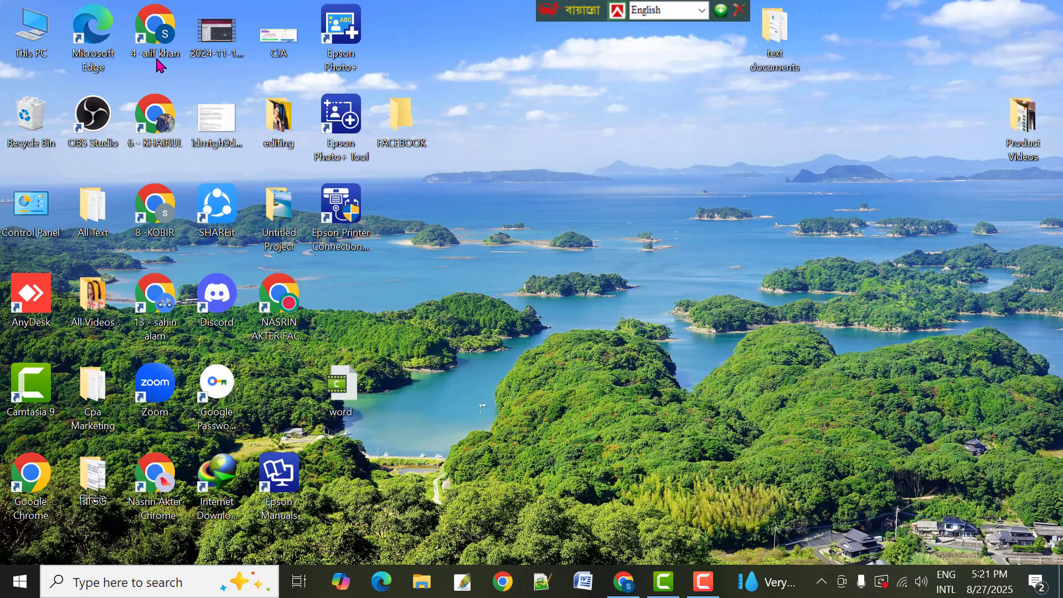
pyautogui.doubleClick(158, 35)
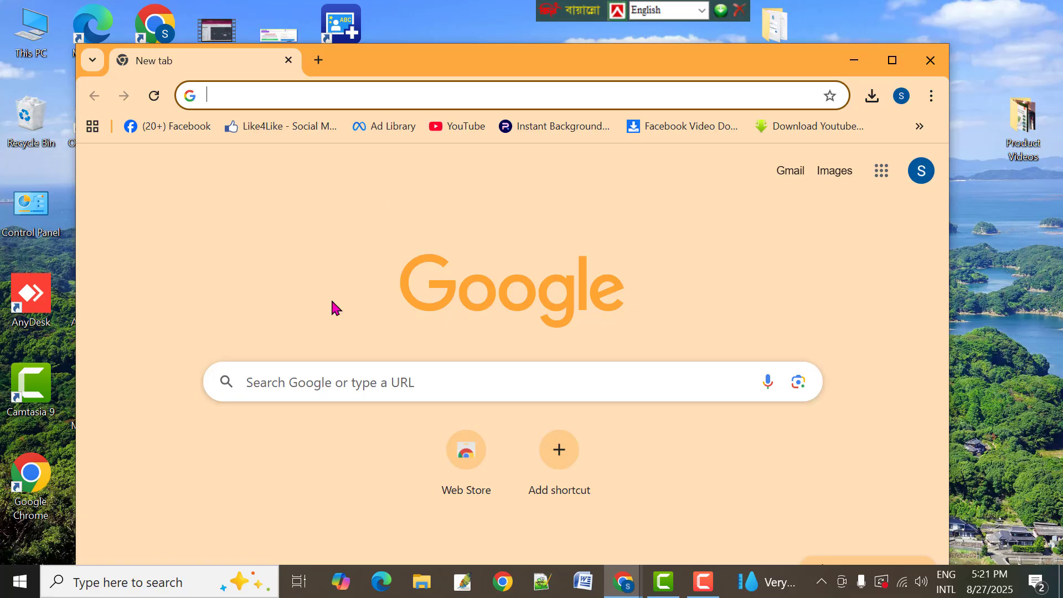
pyautogui.click(286, 383)
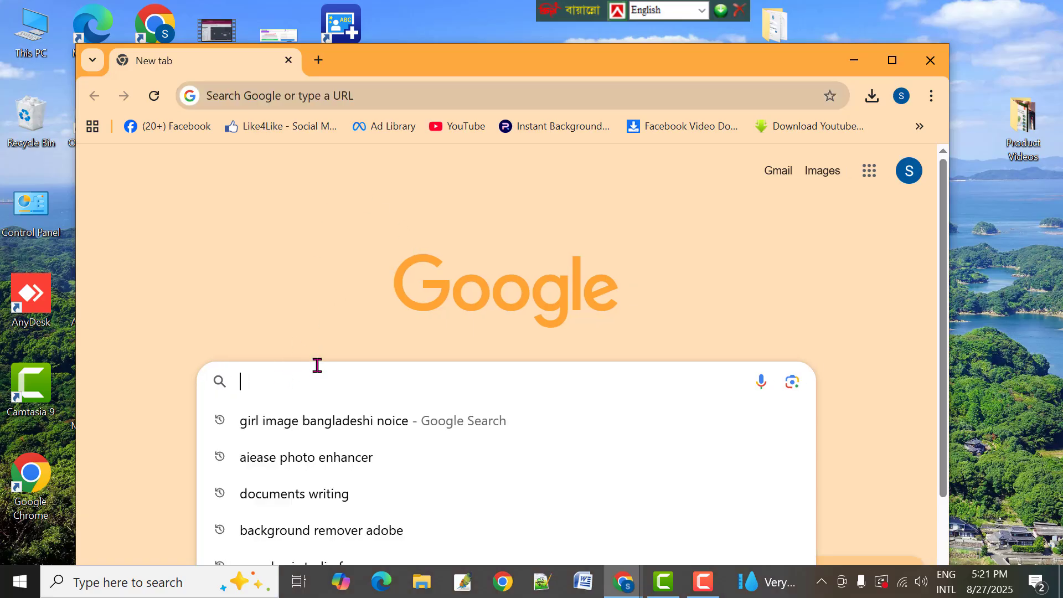
pyautogui.write('ai')
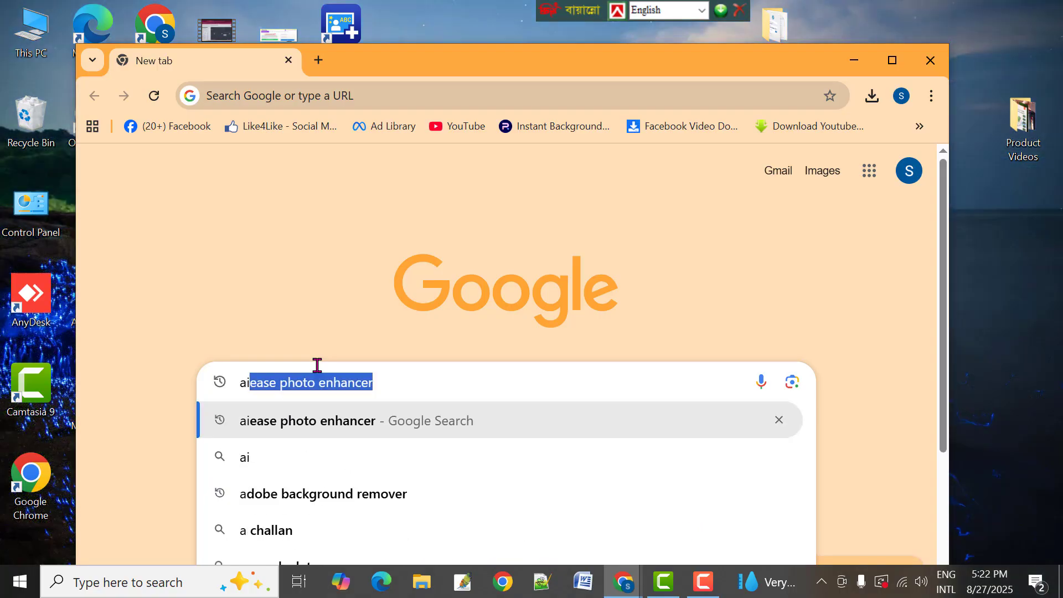
pyautogui.write('ease')
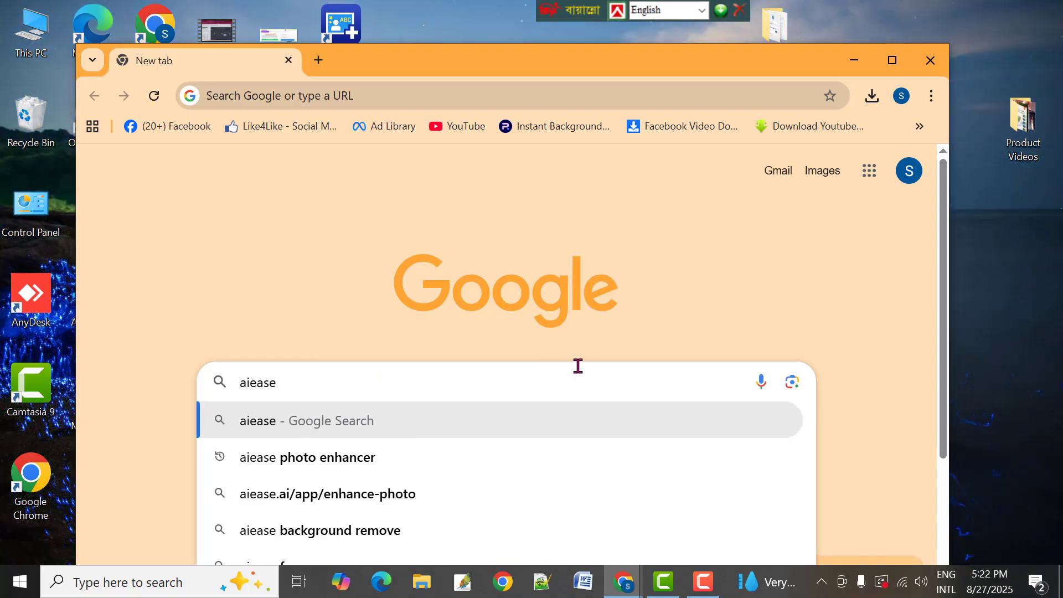
pyautogui.press('Return')
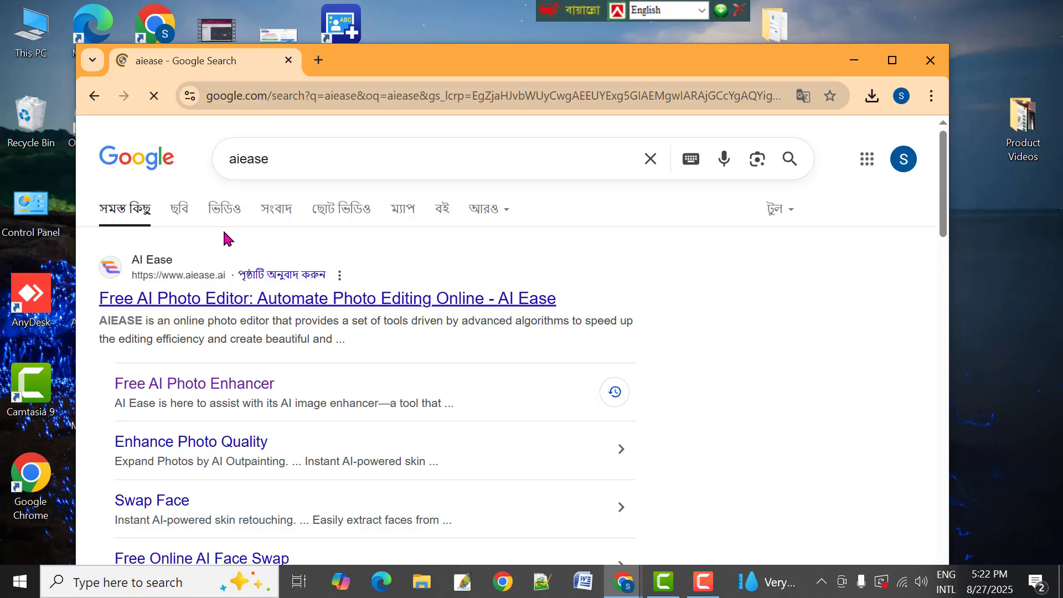
# Step: Maximize the browser window and open the AI Ease website from the "Free AI Photo Editor" search result
pyautogui.doubleClick(431, 72)
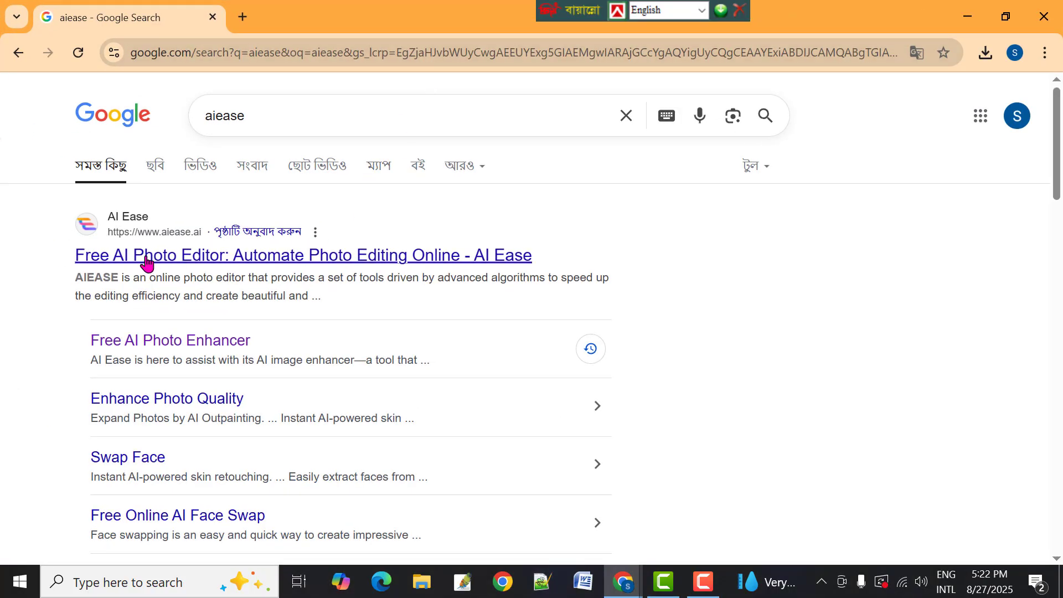
pyautogui.click(147, 263)
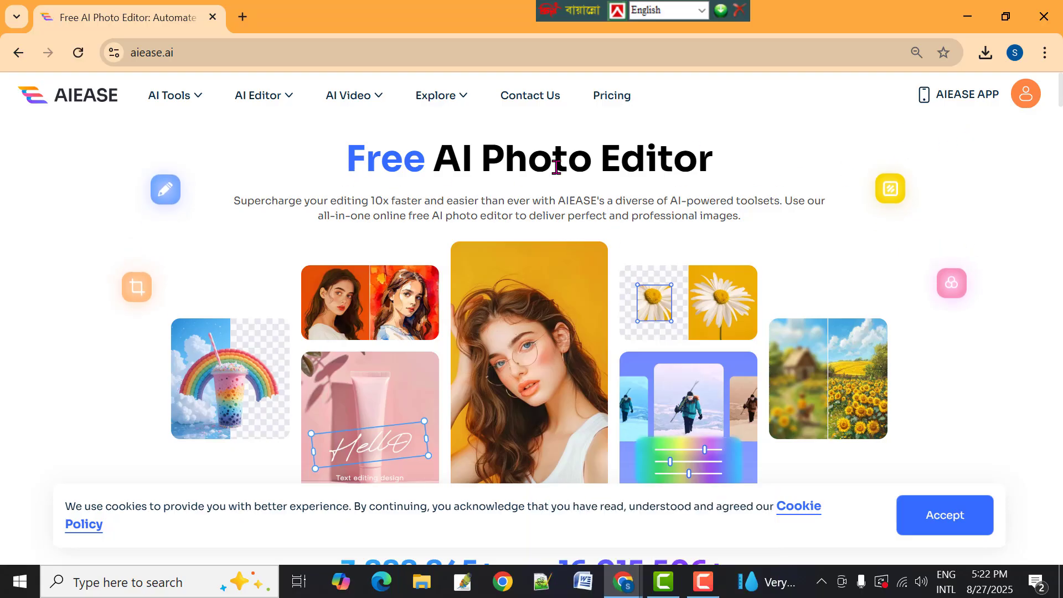
pyautogui.click(1025, 95)
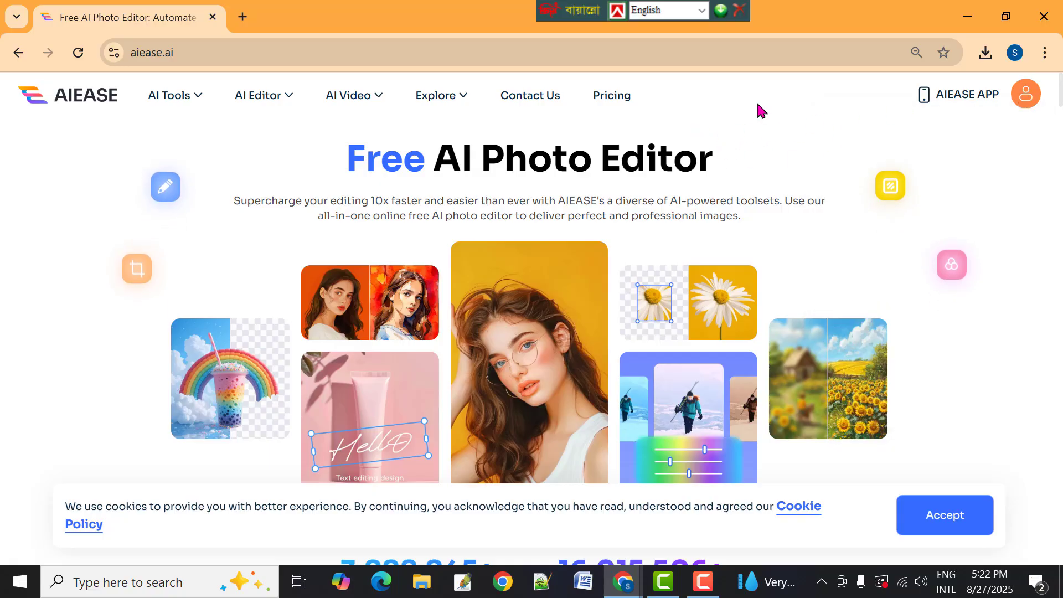
# Step: Open AI Ease's Background Remover page and launch its free removal tool, closing the ad that interrupts
pyautogui.moveTo(261, 98)
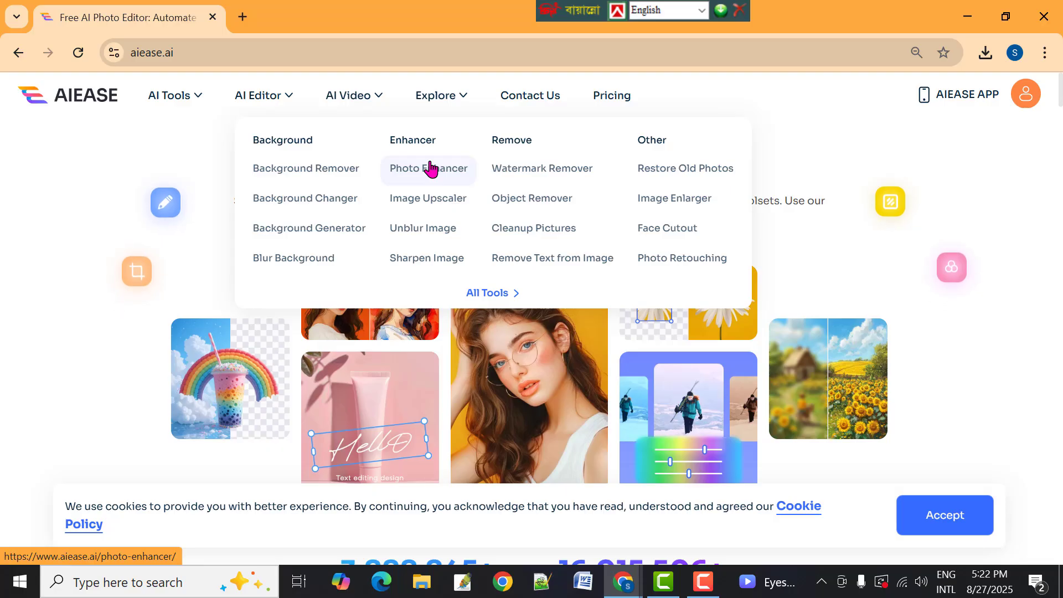
pyautogui.click(304, 175)
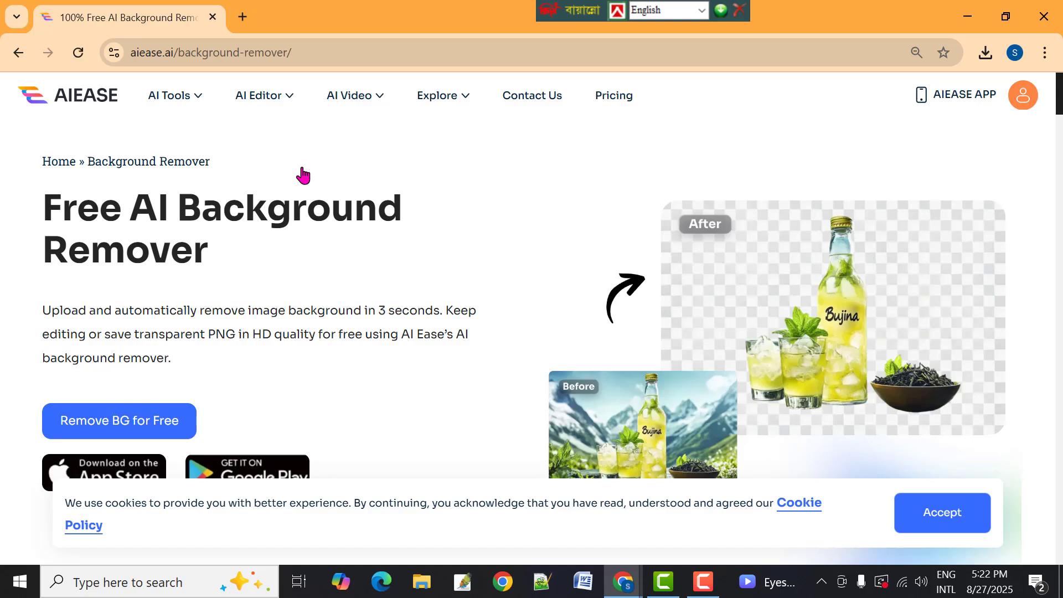
pyautogui.scroll(-1, 299, 205)
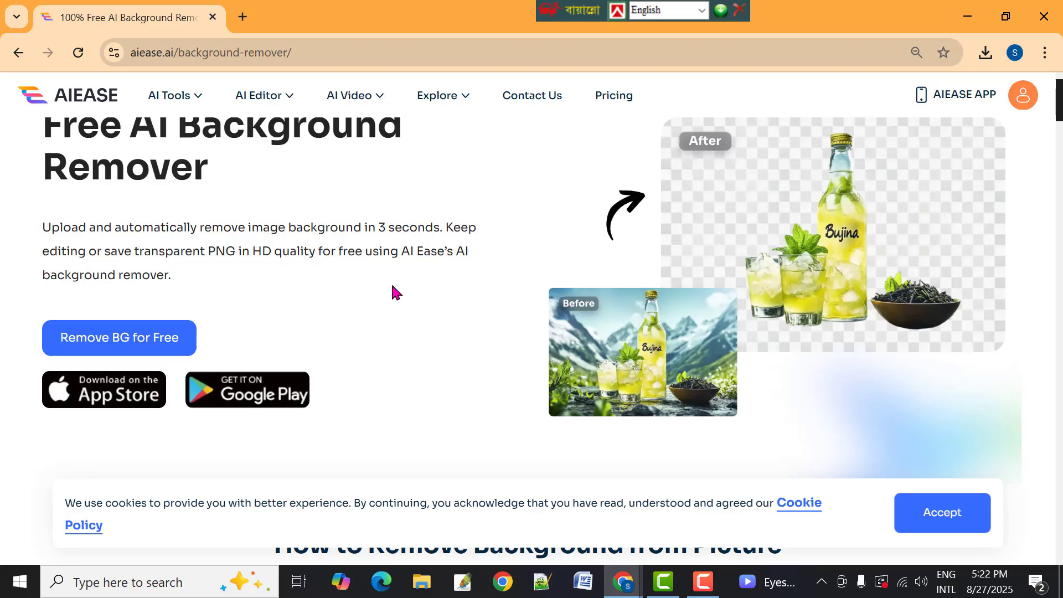
pyautogui.scroll(1, 412, 288)
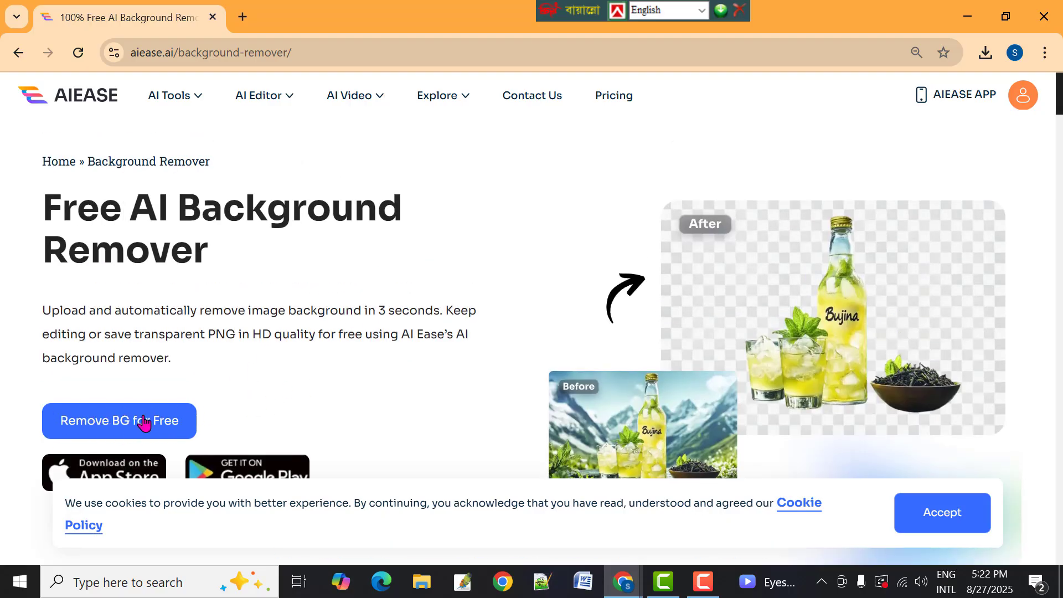
pyautogui.click(122, 424)
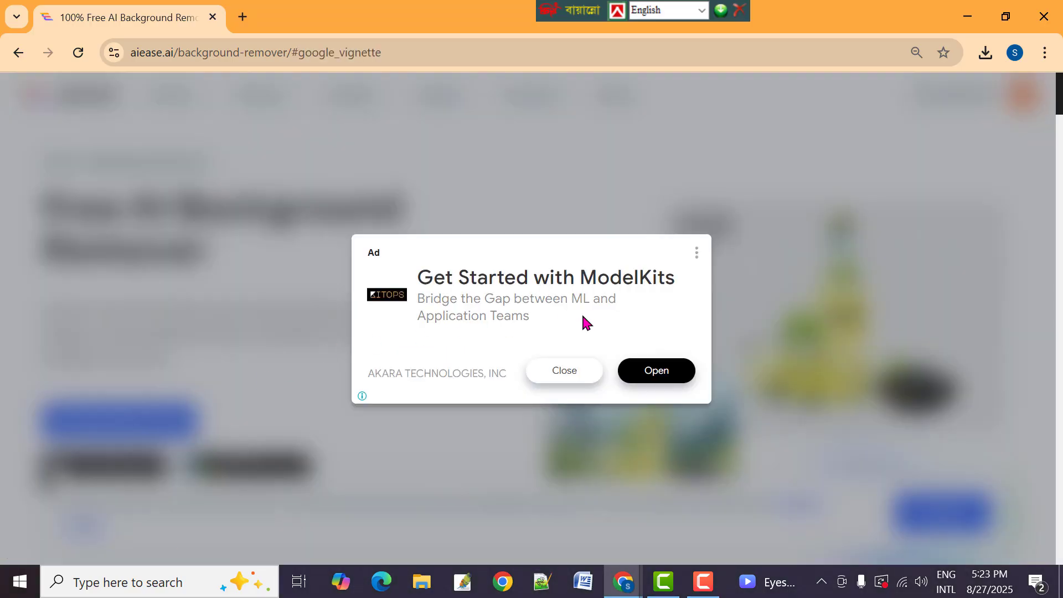
pyautogui.click(564, 376)
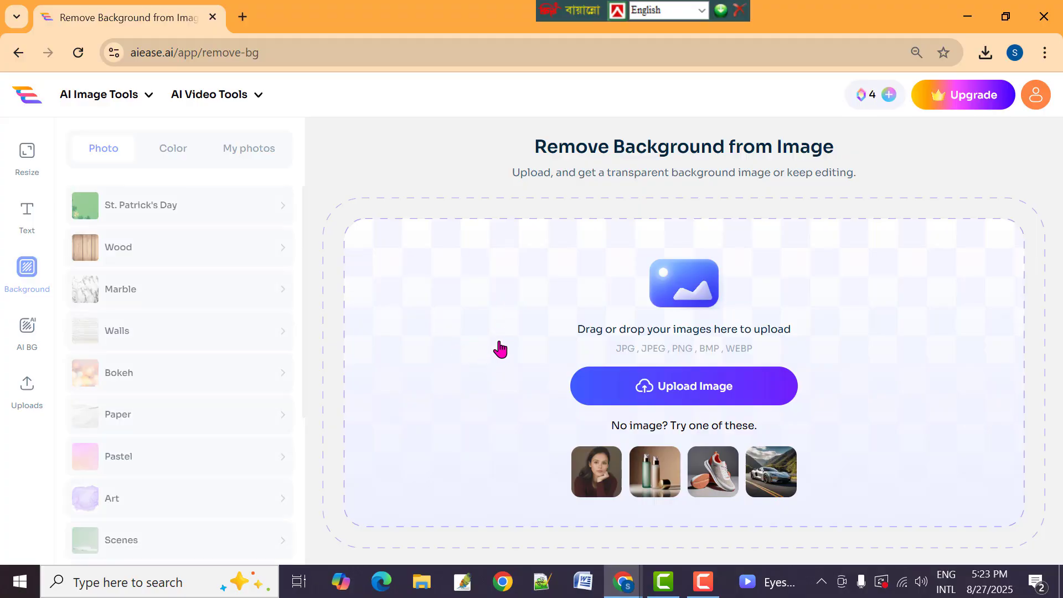
# Step: Upload the portrait image "25" from the Desktop's editing folder for background removal
pyautogui.click(674, 392)
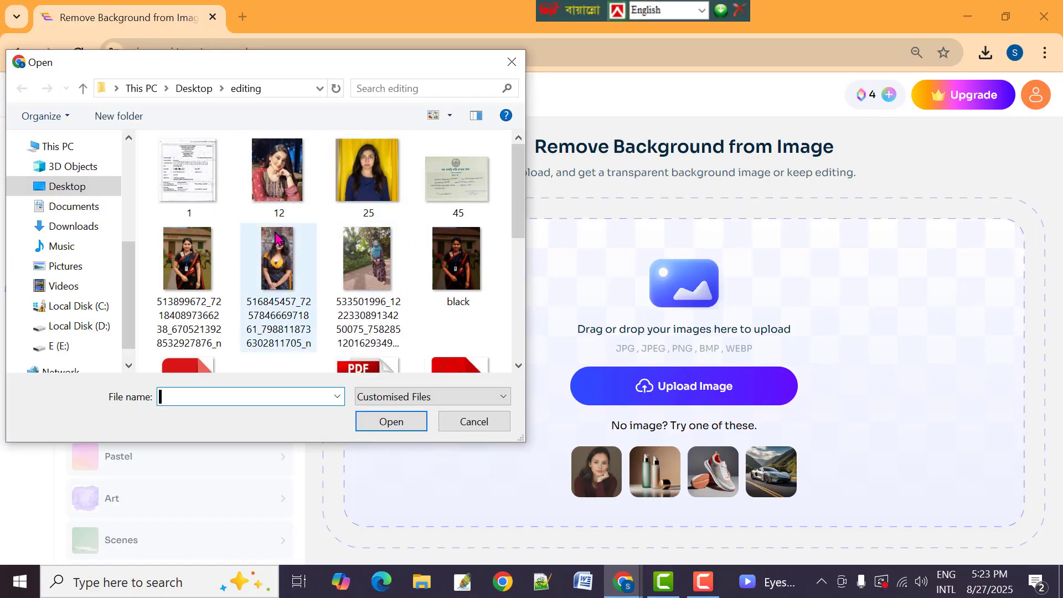
pyautogui.click(368, 169)
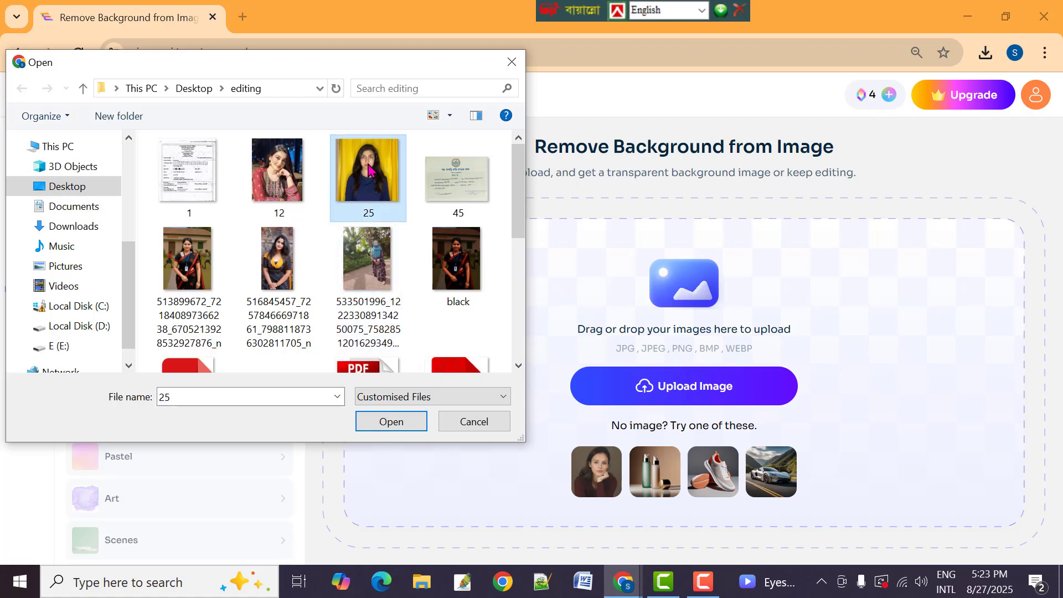
pyautogui.click(390, 422)
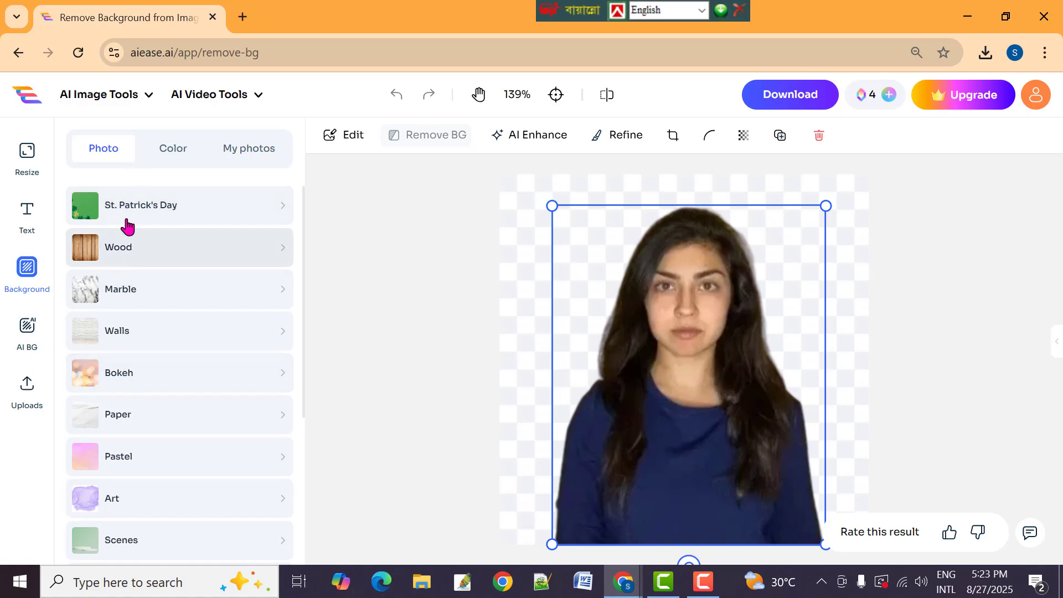
# Step: Try St. Patrick's Day photo backgrounds behind the portrait: two green wood and clover designs, ending with the round clover wreath
pyautogui.scroll(-5, 135, 420)
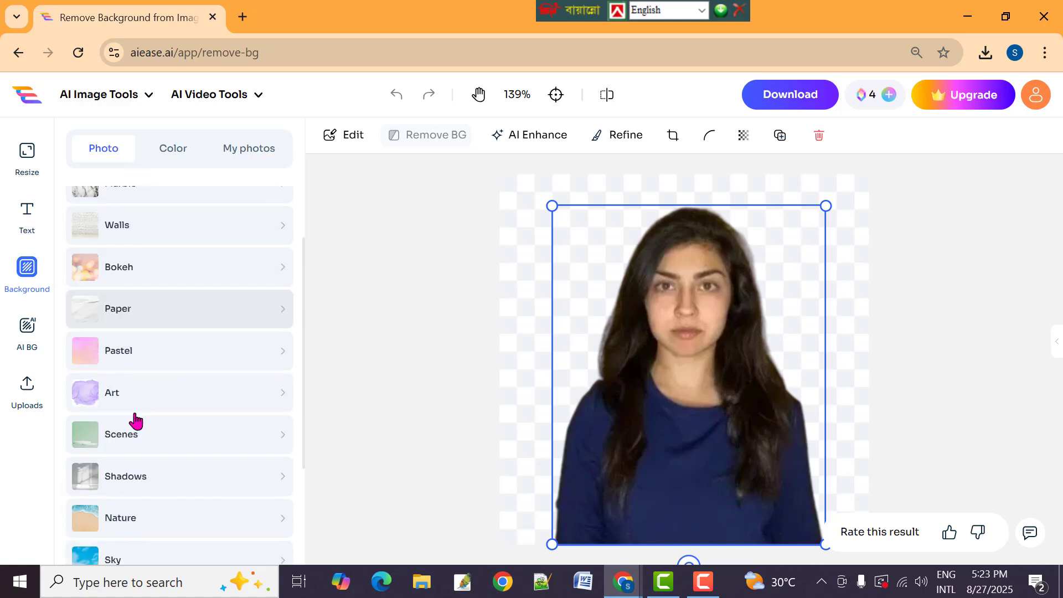
pyautogui.scroll(5, 142, 420)
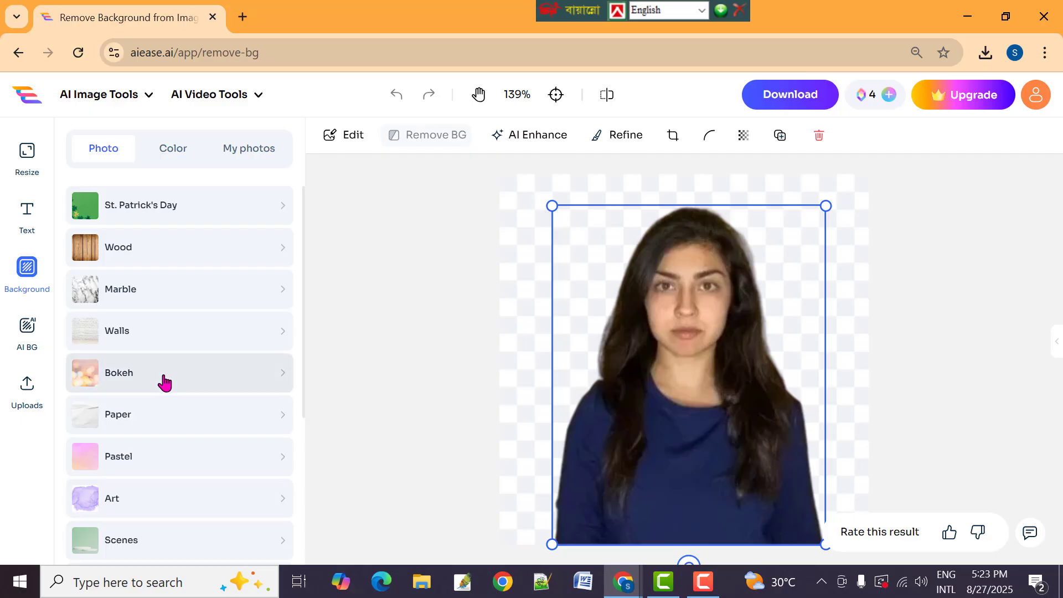
pyautogui.click(149, 209)
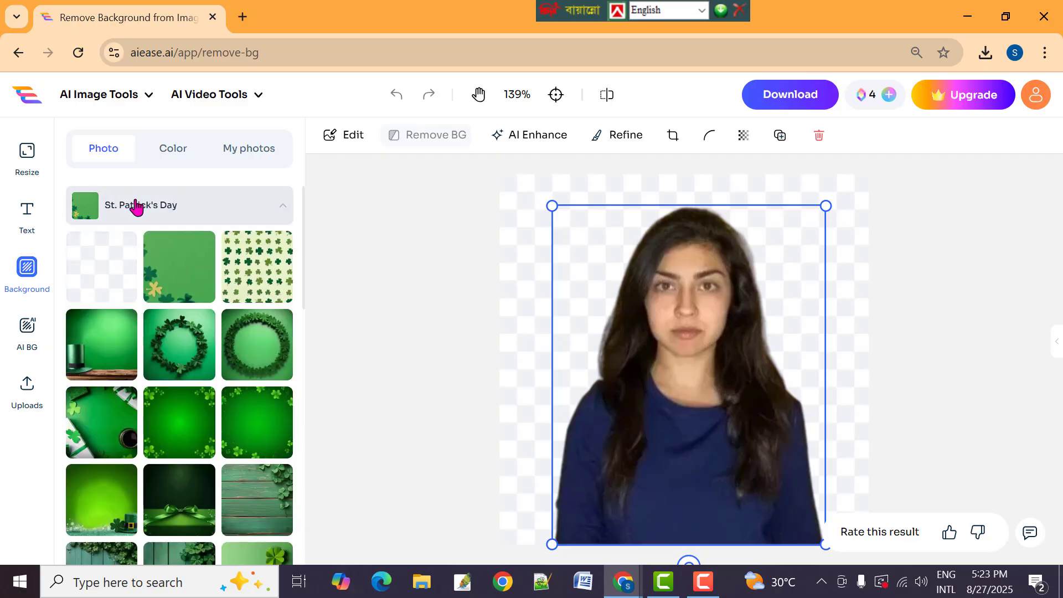
pyautogui.scroll(-5, 229, 321)
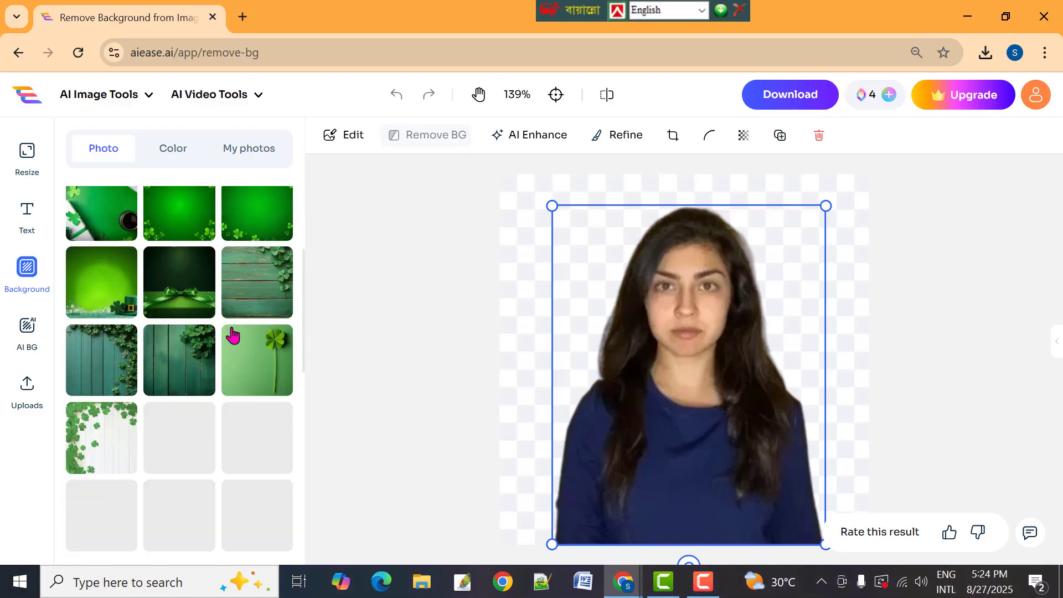
pyautogui.click(112, 324)
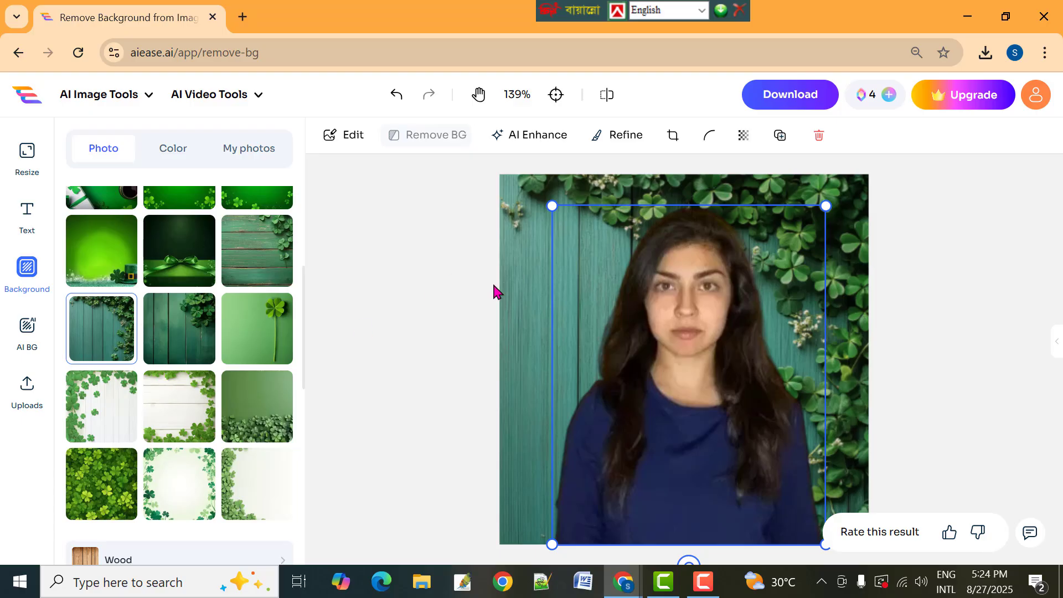
pyautogui.click(195, 330)
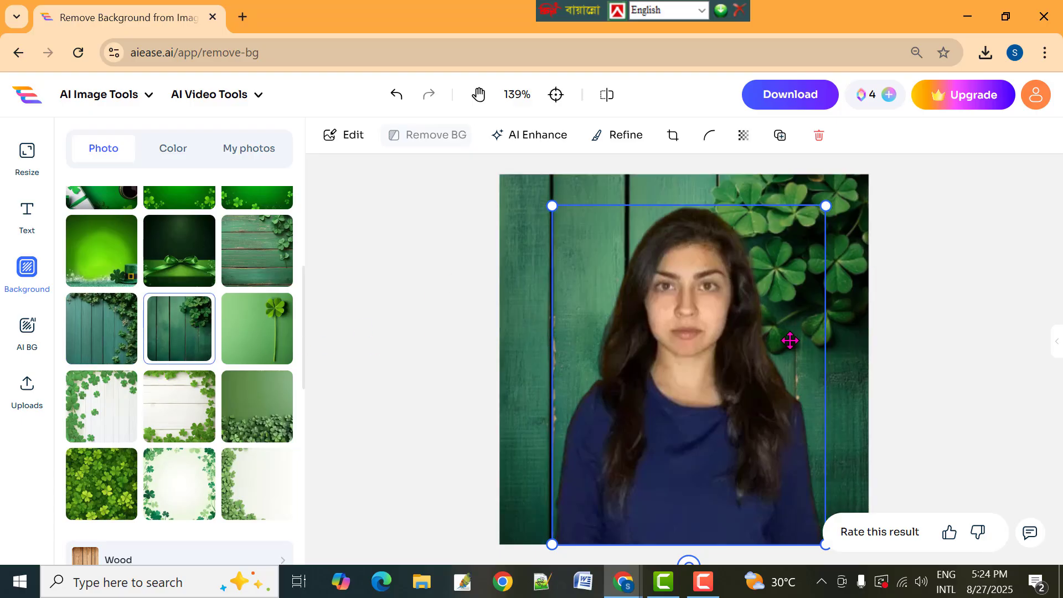
pyautogui.scroll(5, 152, 362)
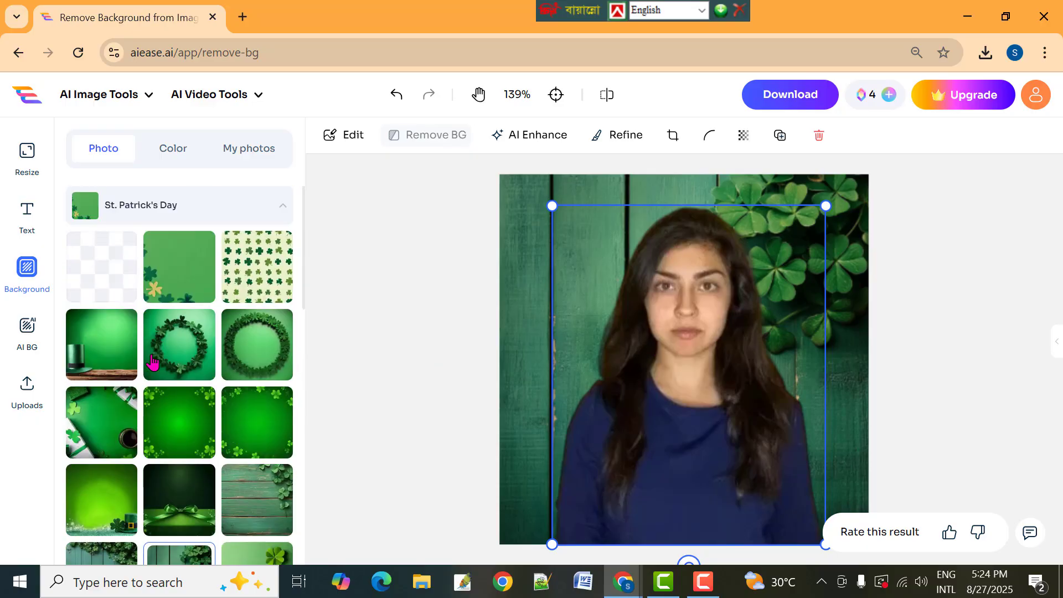
pyautogui.click(258, 341)
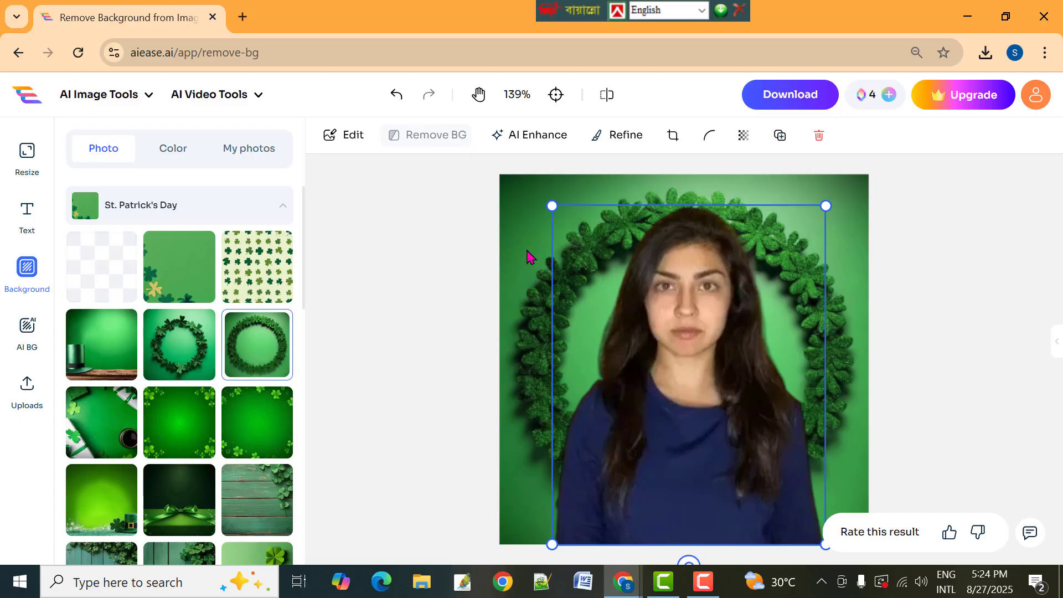
pyautogui.click(523, 224)
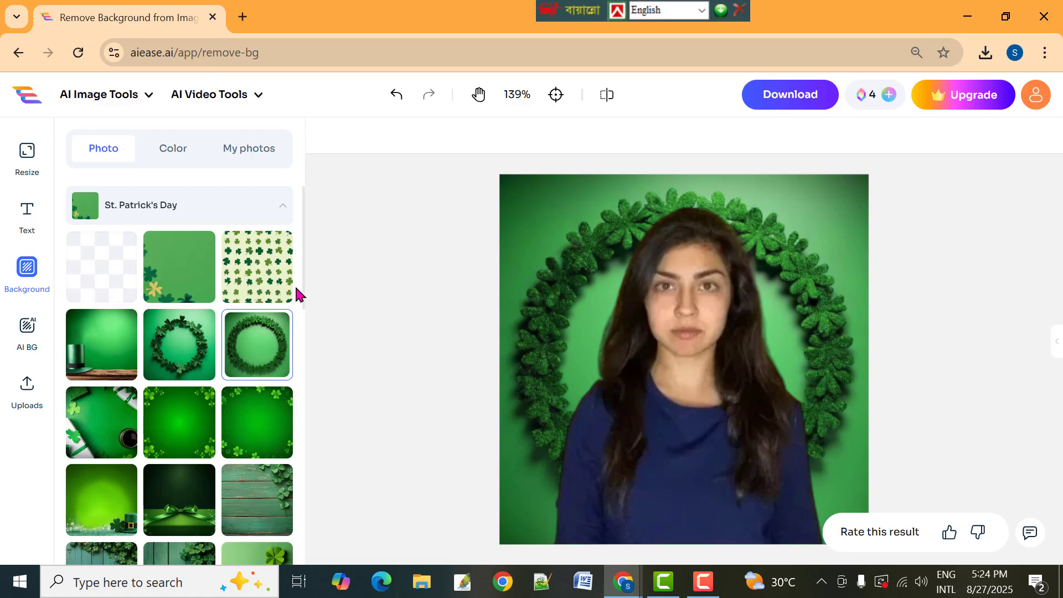
# Step: Try solid background colours behind the portrait, first light blue and then pale sage green
pyautogui.click(173, 152)
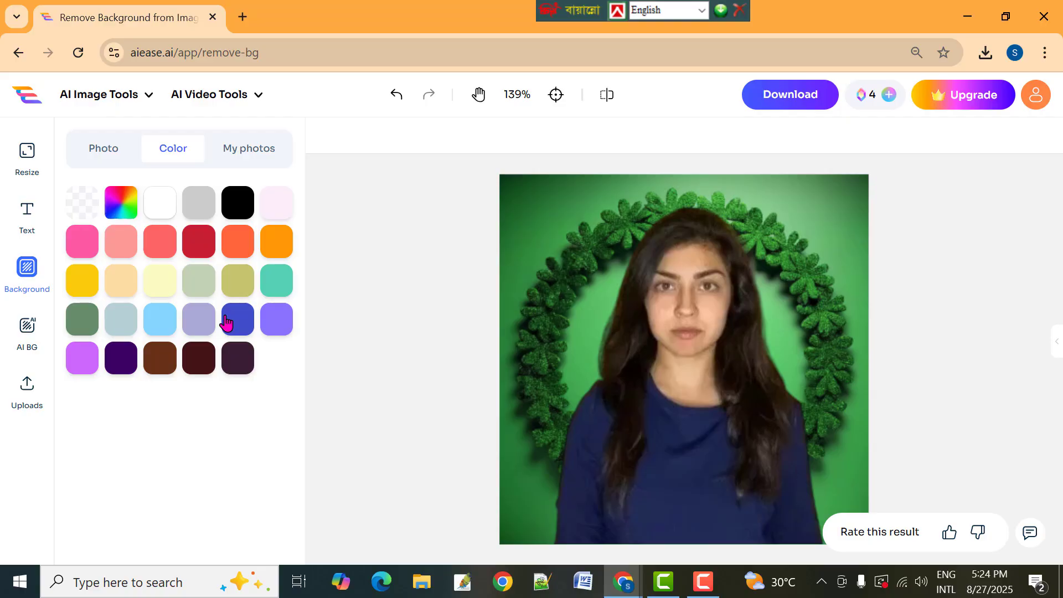
pyautogui.click(157, 324)
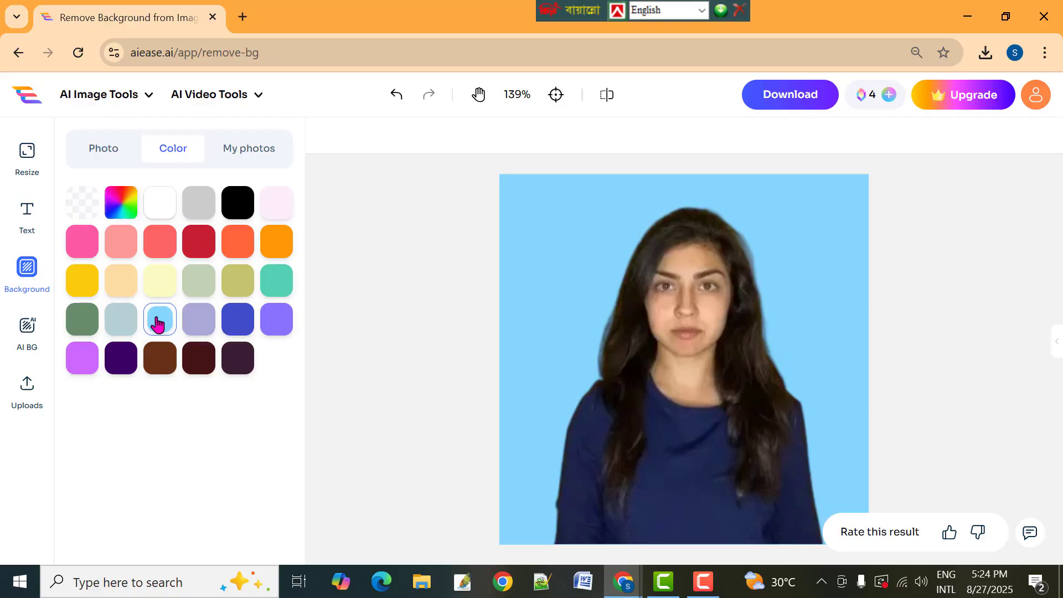
pyautogui.click(205, 276)
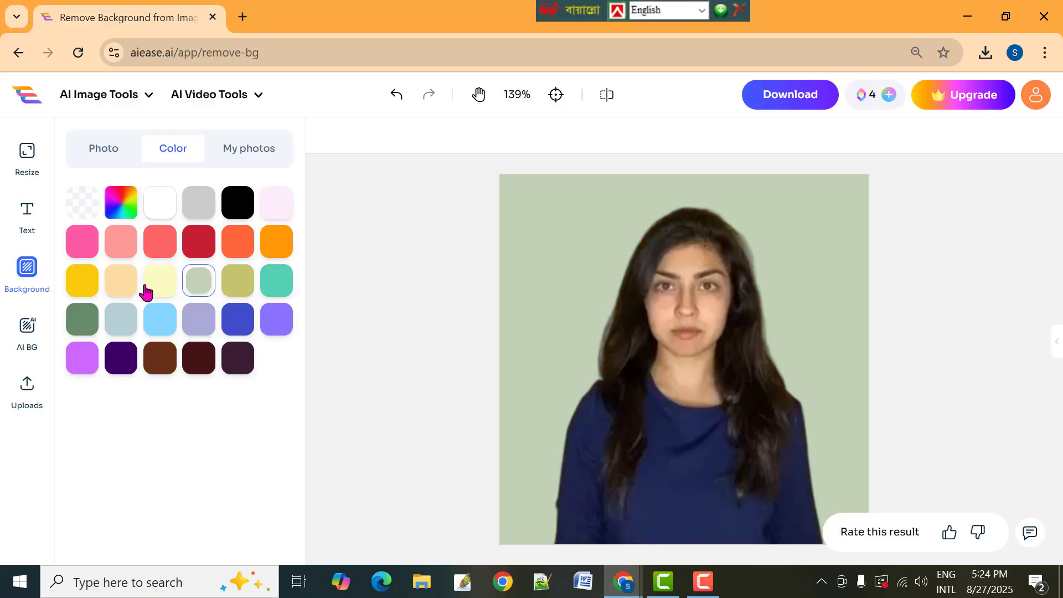
# Step: Try a custom orange background, hex fe5722, using the colour picker
pyautogui.click(123, 202)
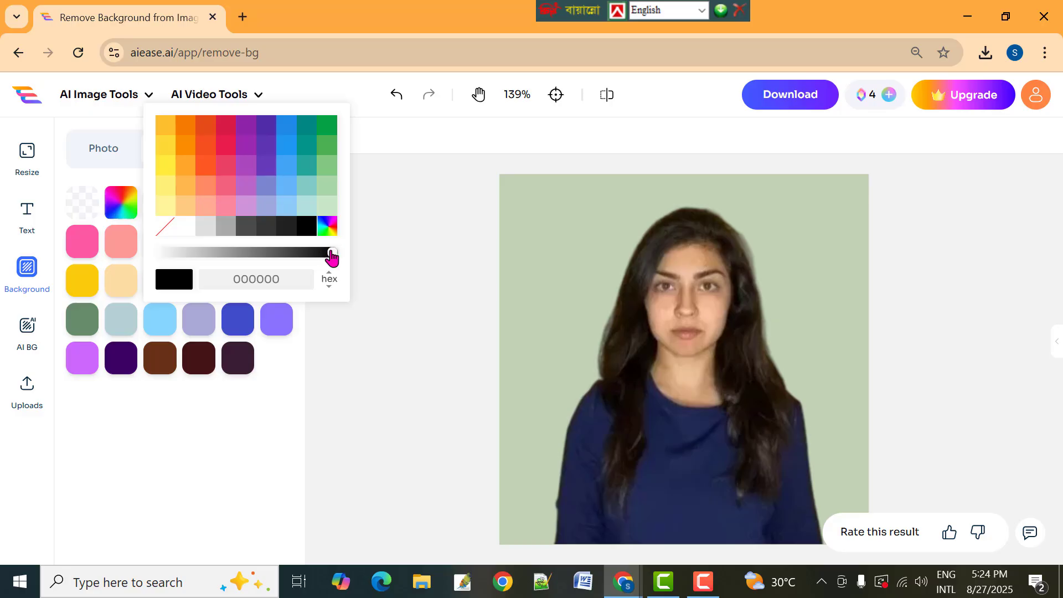
pyautogui.moveTo(332, 256); pyautogui.dragTo(240, 260)
pyautogui.click(206, 165)
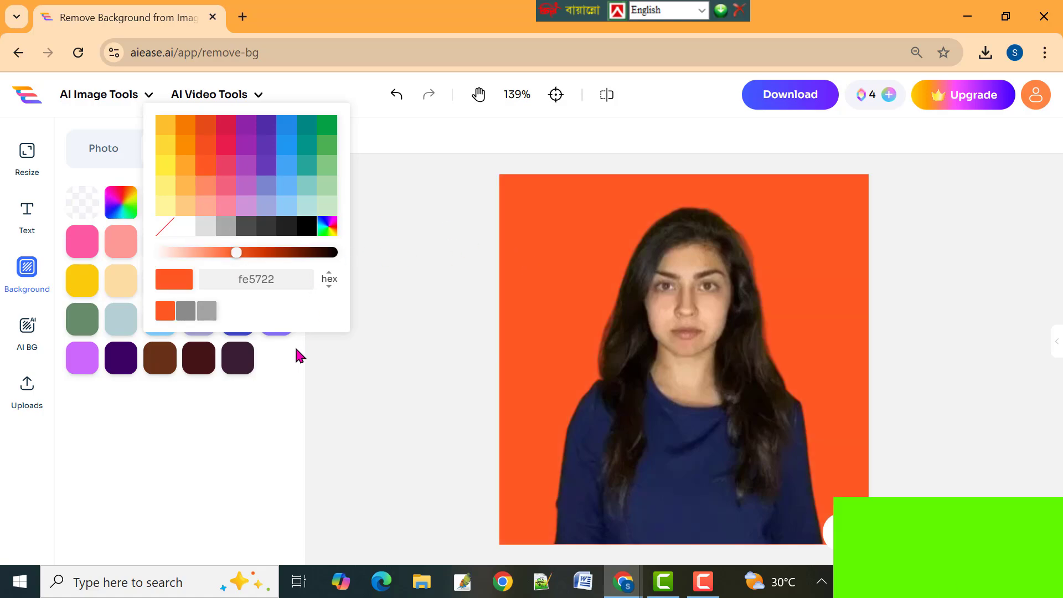
pyautogui.click(291, 360)
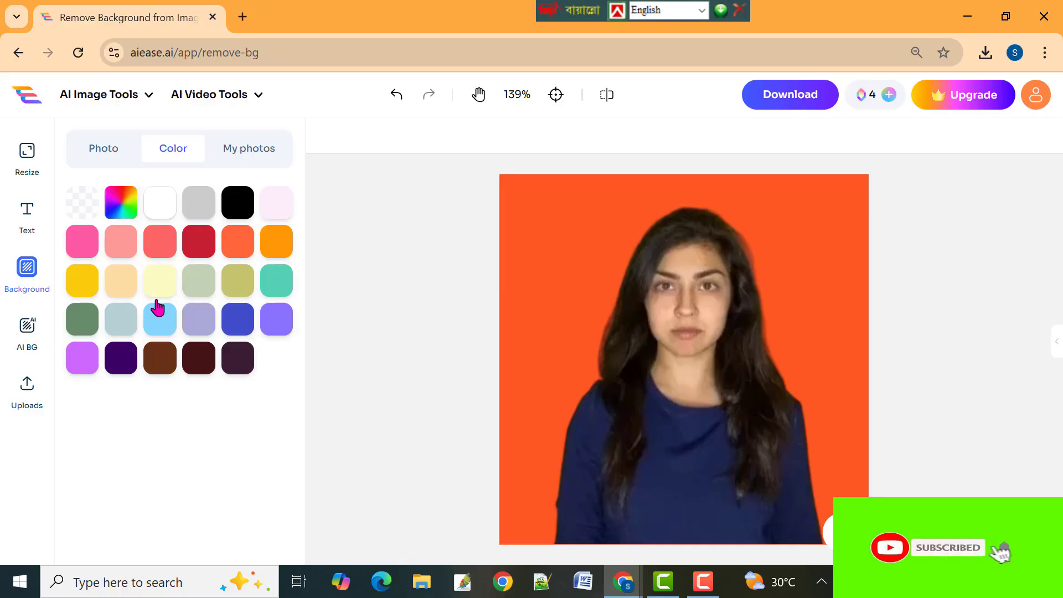
# Step: Set the portrait's background to solid light blue and view the whole image at 89% zoom
pyautogui.click(162, 327)
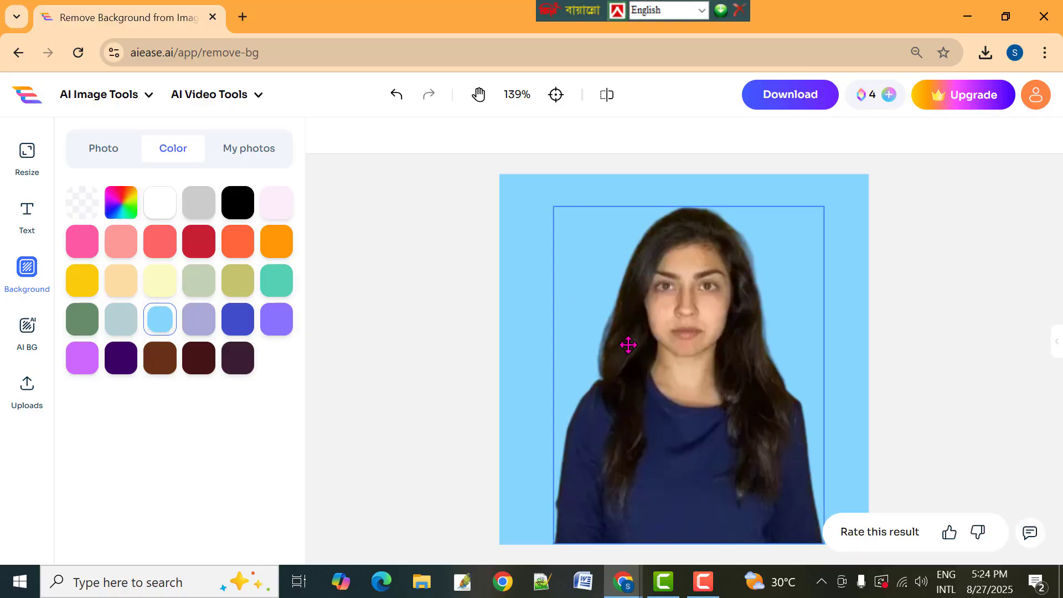
pyautogui.scroll(-1, 628, 344)
pyautogui.scroll(-3, 628, 344)
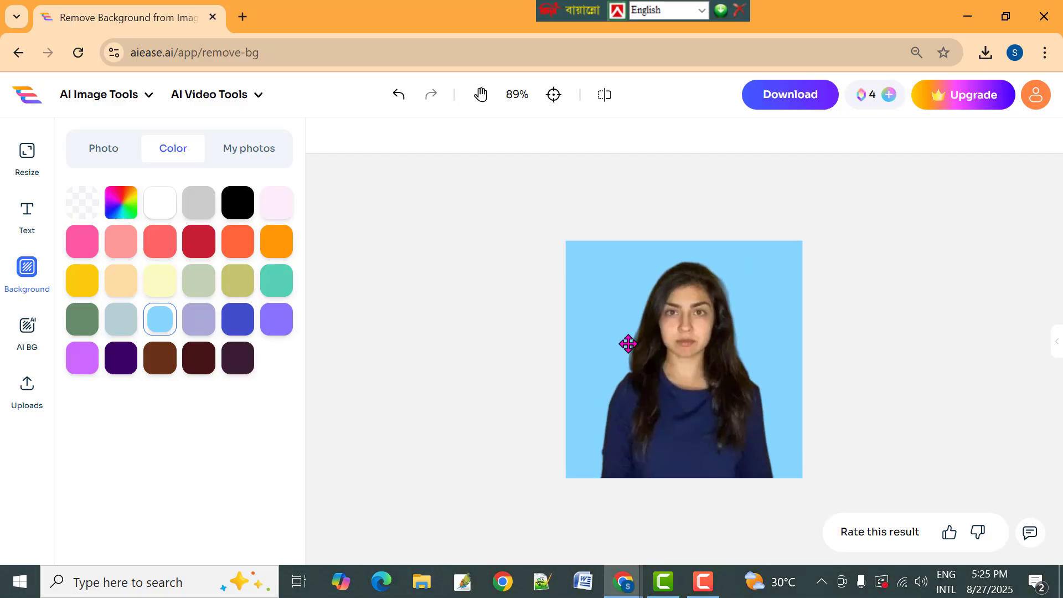
# Step: Enhance the portrait cutout on the light blue background with AI Enhance, leaving it deselected
pyautogui.scroll(5, 627, 344)
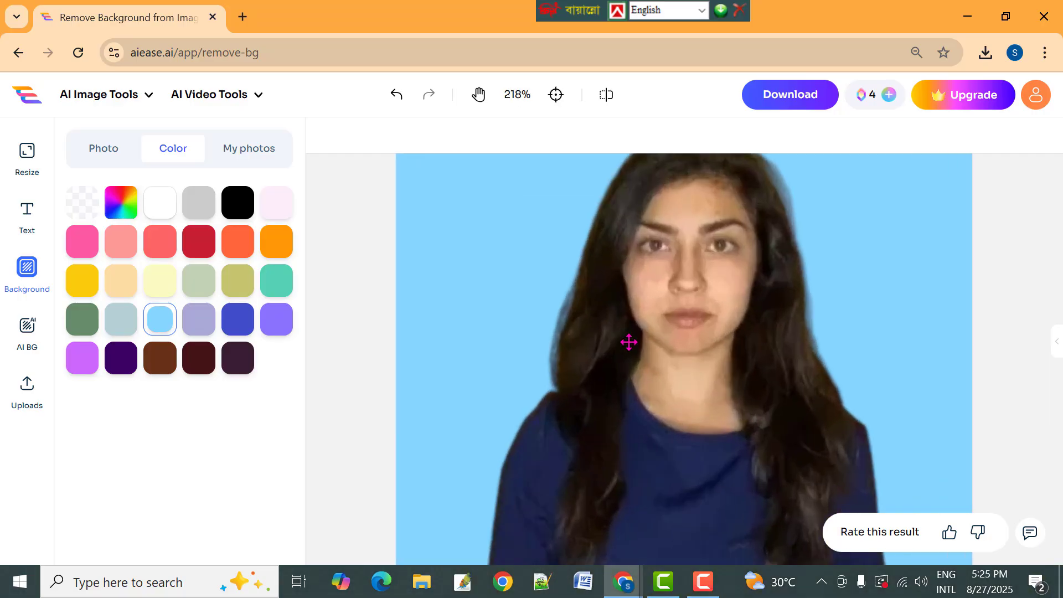
pyautogui.click(688, 321)
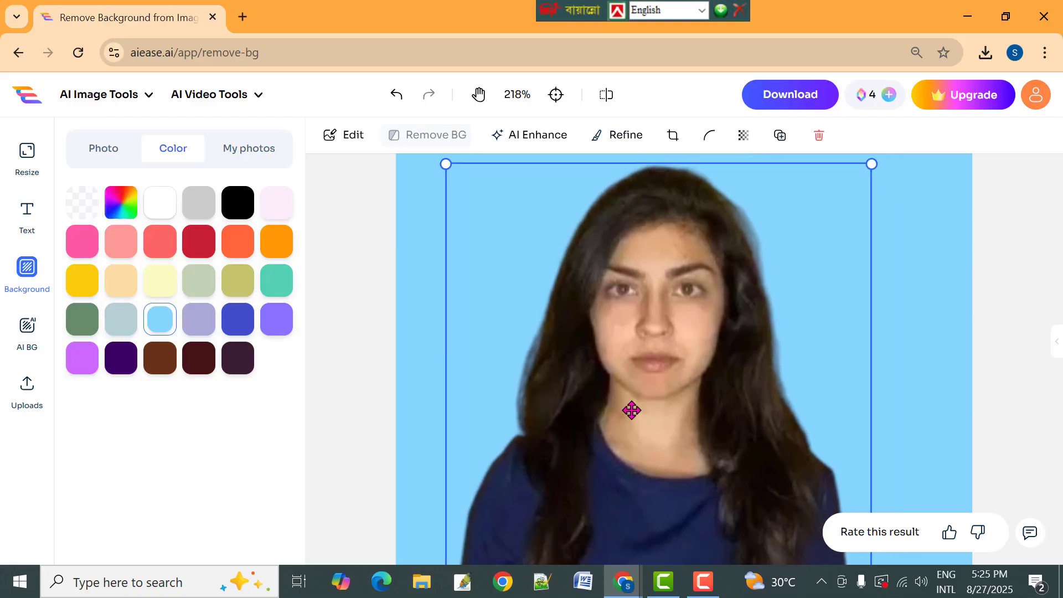
pyautogui.scroll(2, 649, 359)
pyautogui.scroll(4, 650, 359)
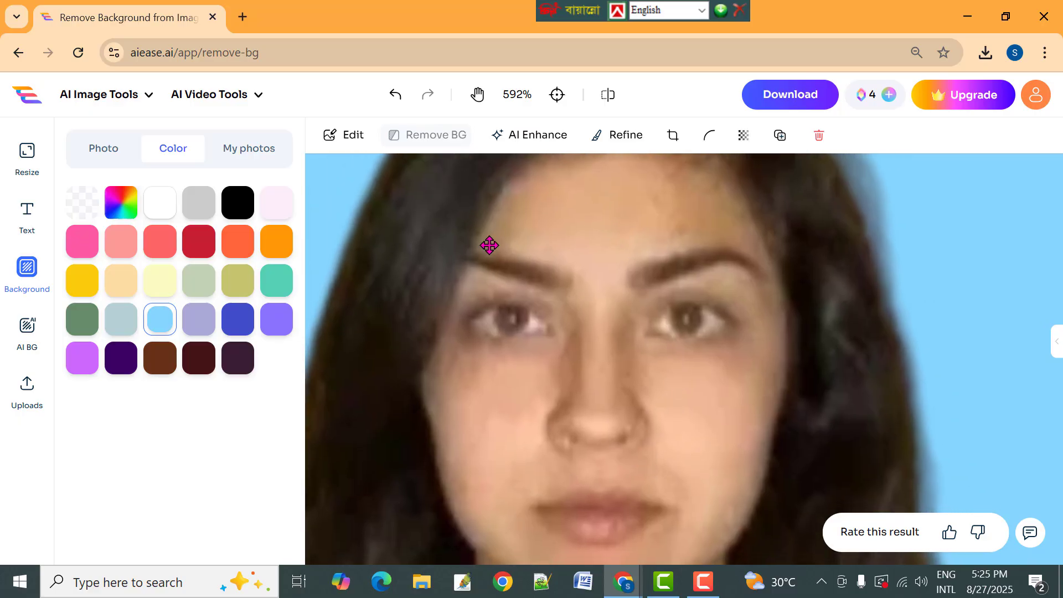
pyautogui.scroll(-2, 701, 384)
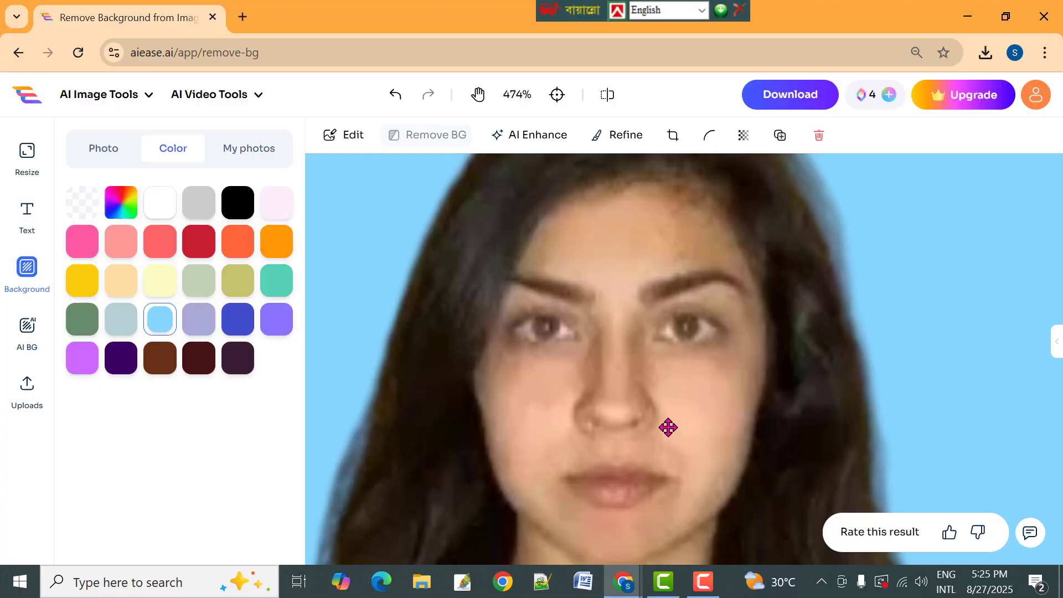
pyautogui.scroll(-3, 668, 427)
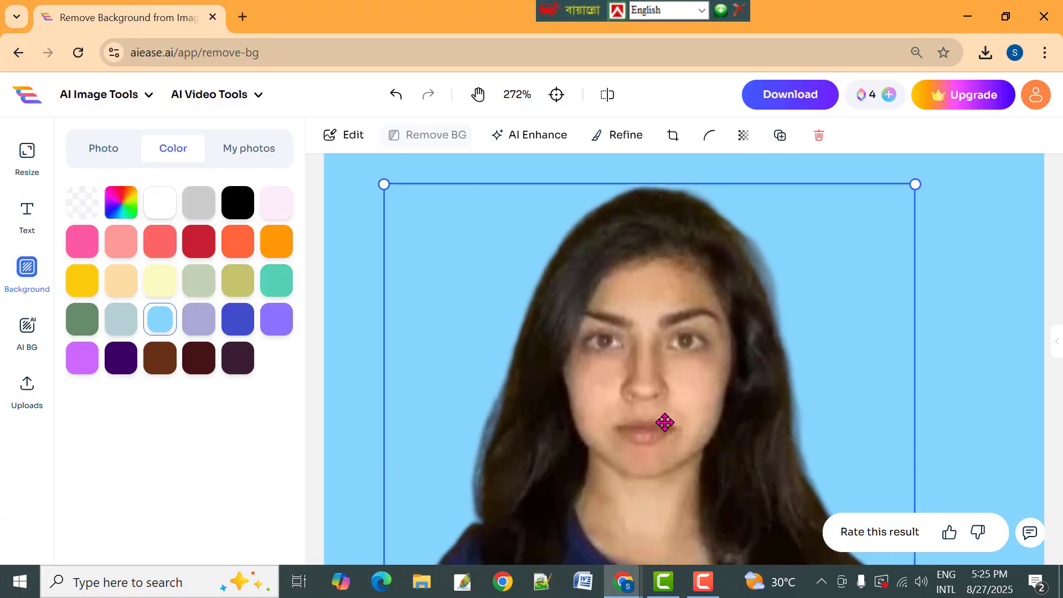
pyautogui.scroll(-1, 664, 412)
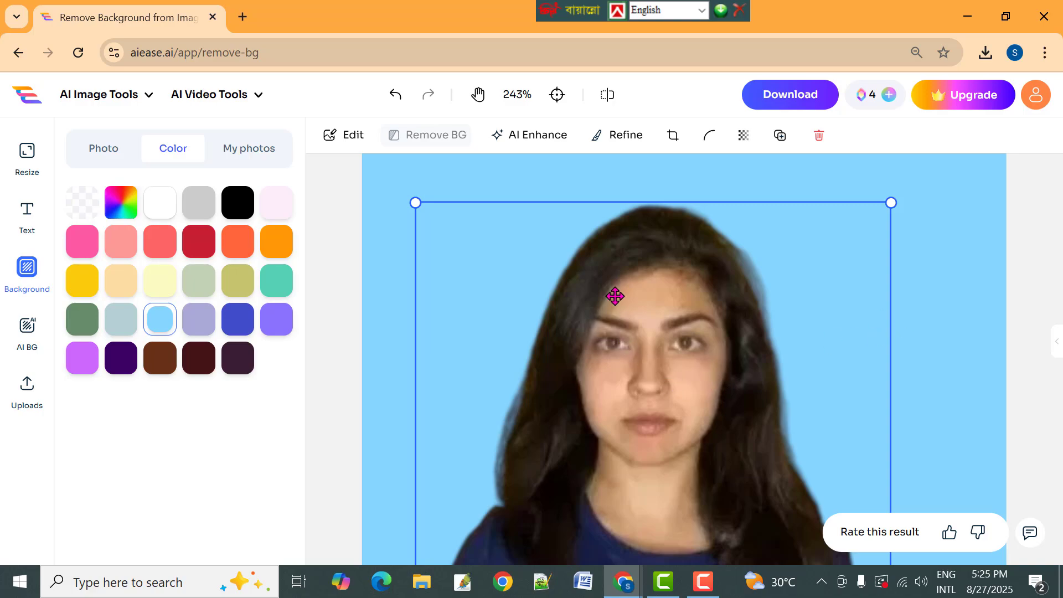
pyautogui.scroll(-2, 700, 348)
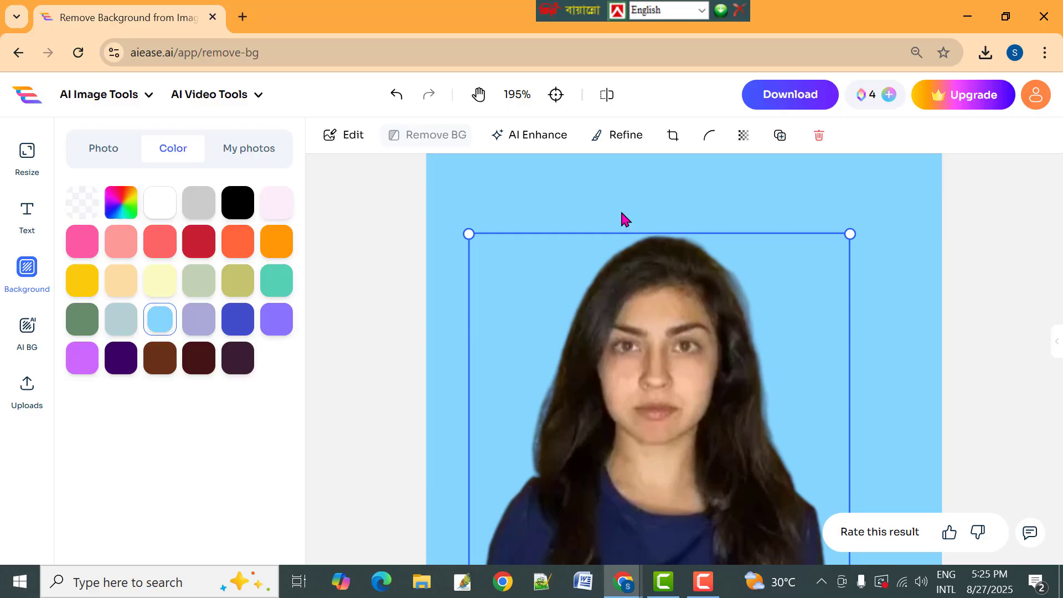
pyautogui.click(530, 140)
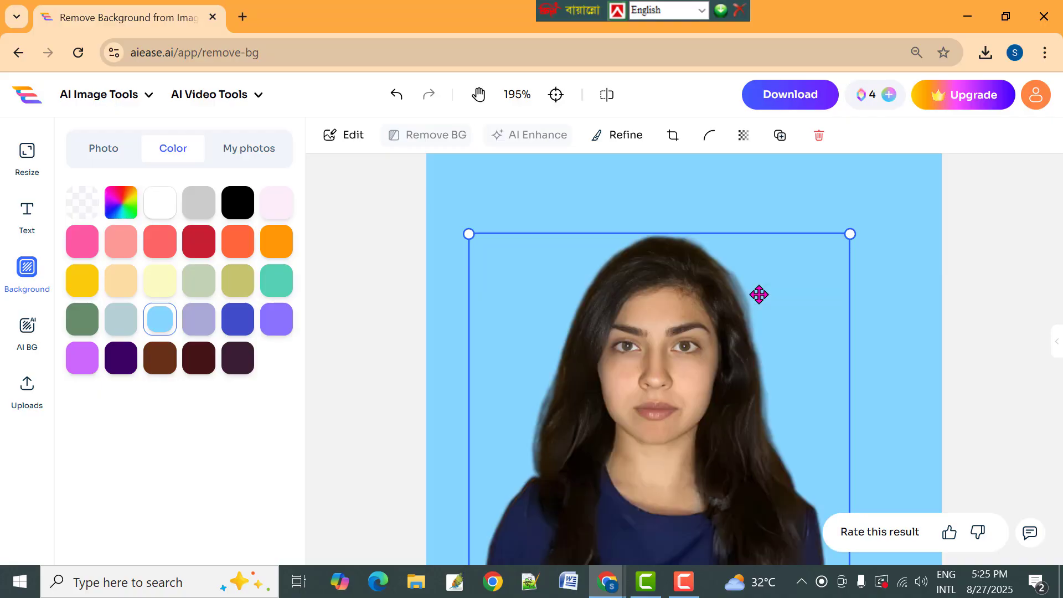
pyautogui.click(873, 203)
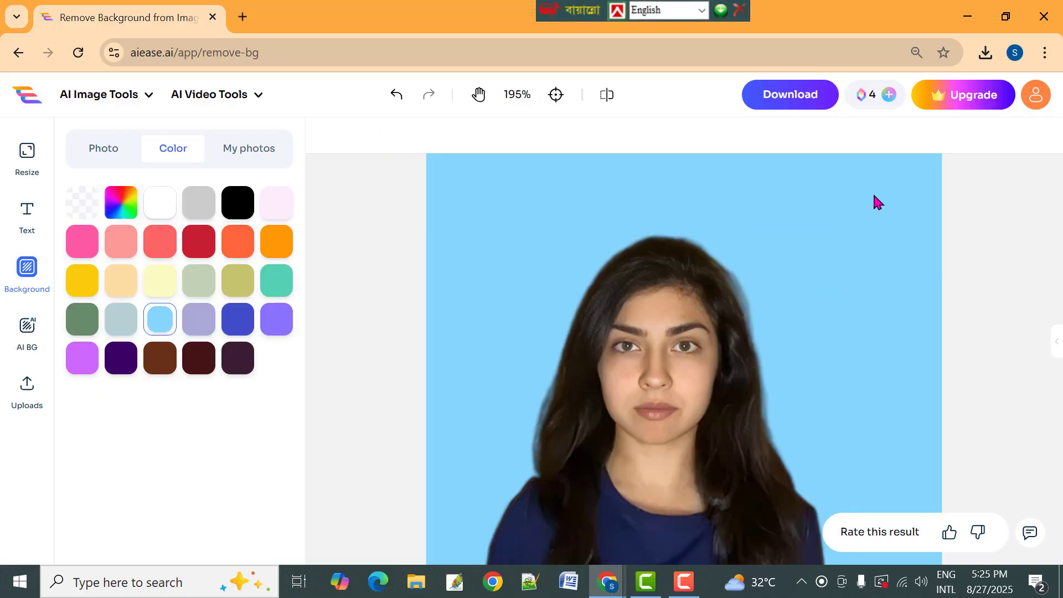
# Step: Examine the enhanced portrait's face, hair and cutout edges both close up and as a whole image
pyautogui.scroll(-3, 783, 334)
pyautogui.scroll(5, 774, 338)
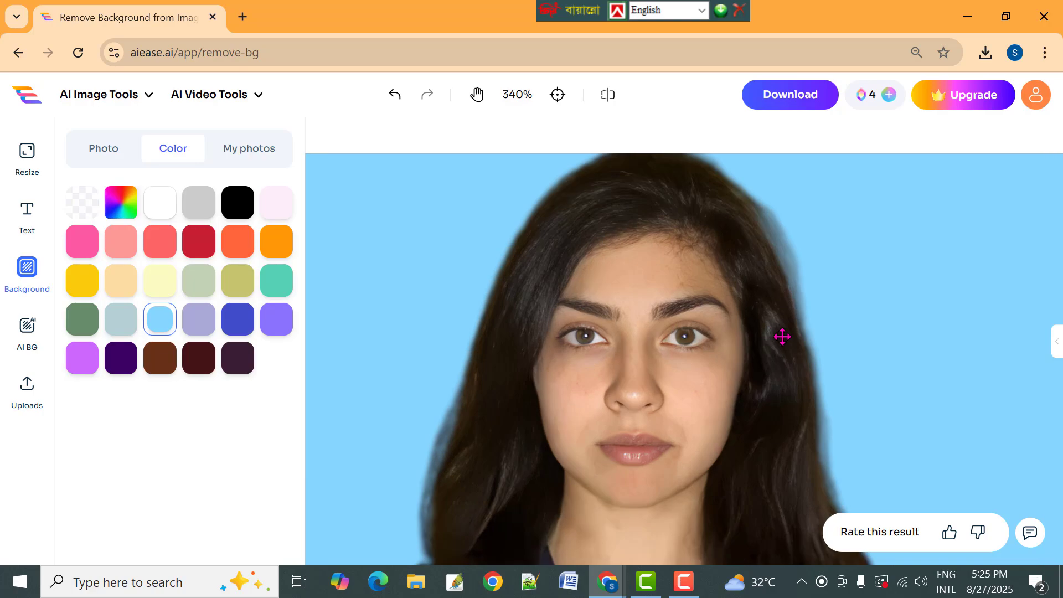
pyautogui.scroll(-2, 783, 336)
pyautogui.scroll(-1, 768, 341)
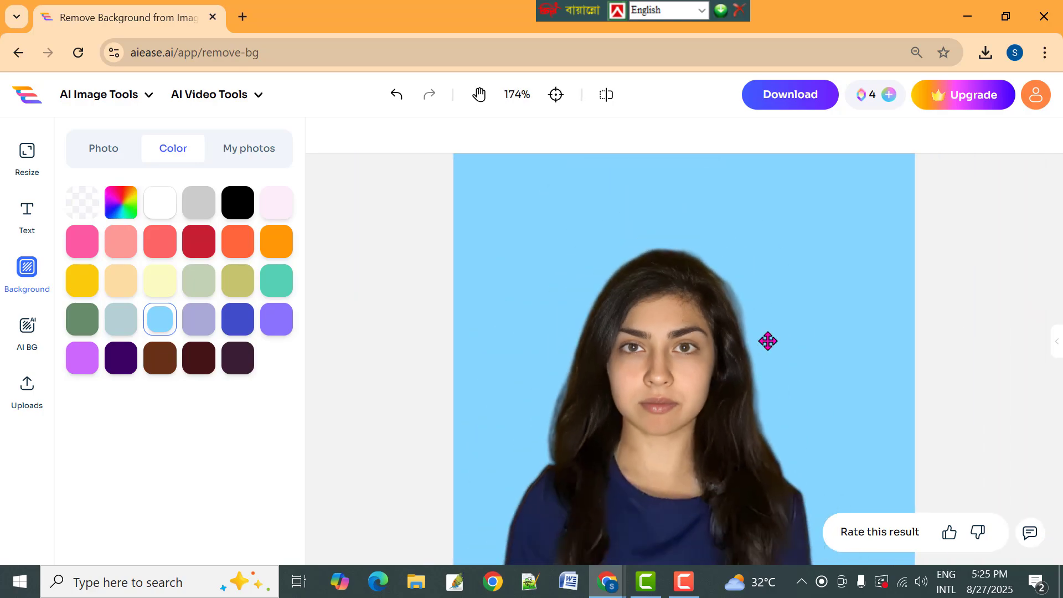
pyautogui.scroll(-2, 766, 341)
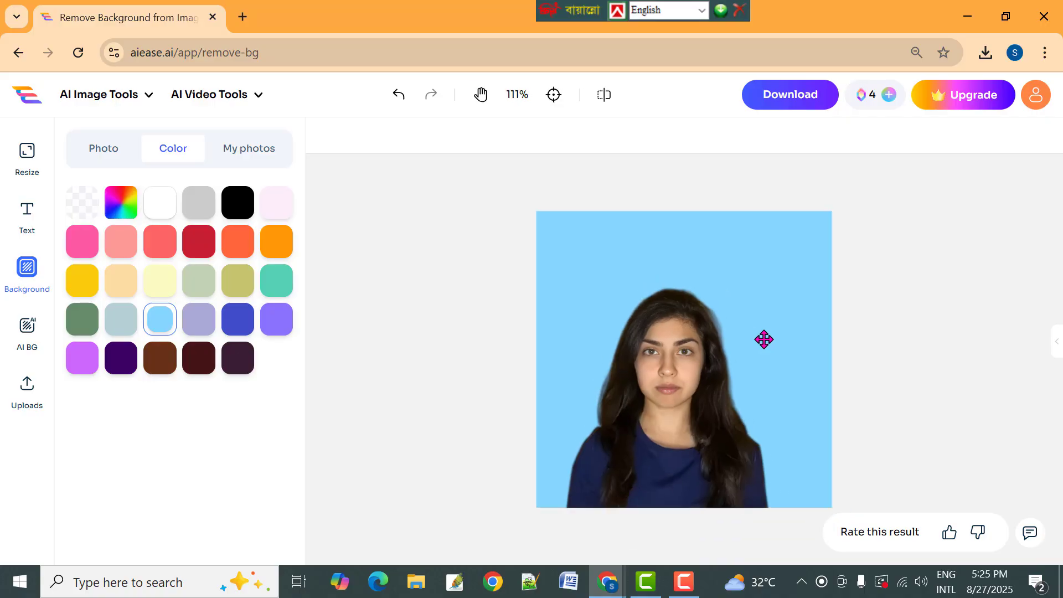
pyautogui.scroll(3, 763, 346)
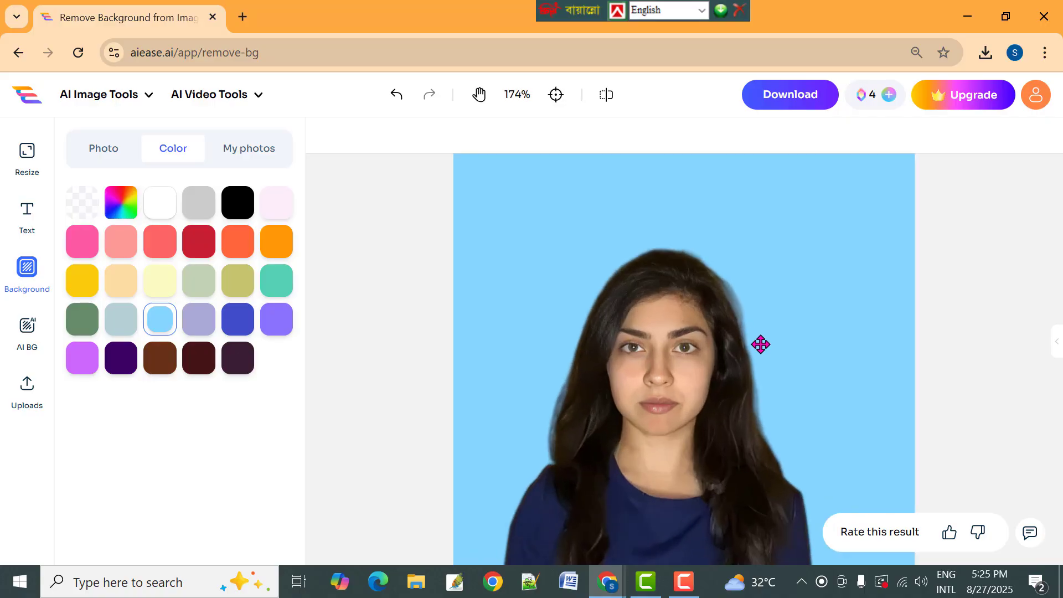
pyautogui.scroll(-1, 759, 342)
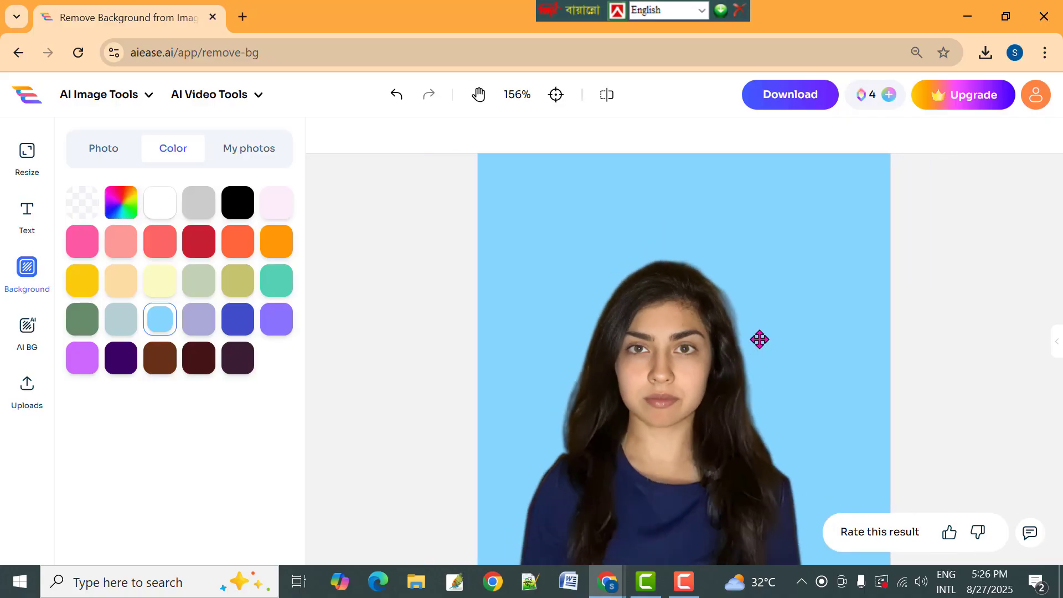
pyautogui.scroll(2, 765, 344)
pyautogui.scroll(-1, 765, 342)
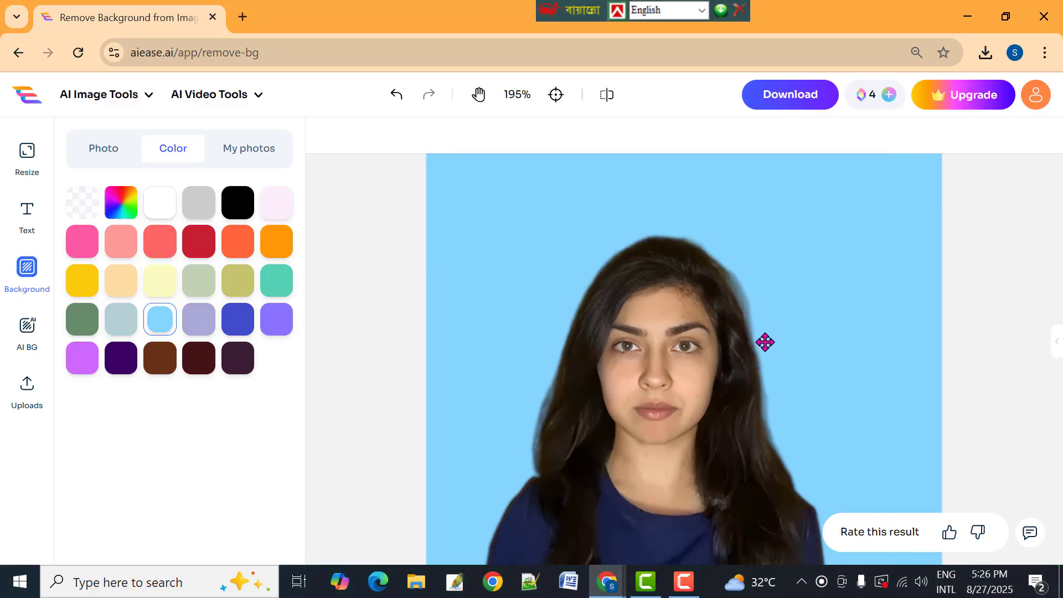
pyautogui.scroll(2, 767, 345)
pyautogui.scroll(-1, 766, 344)
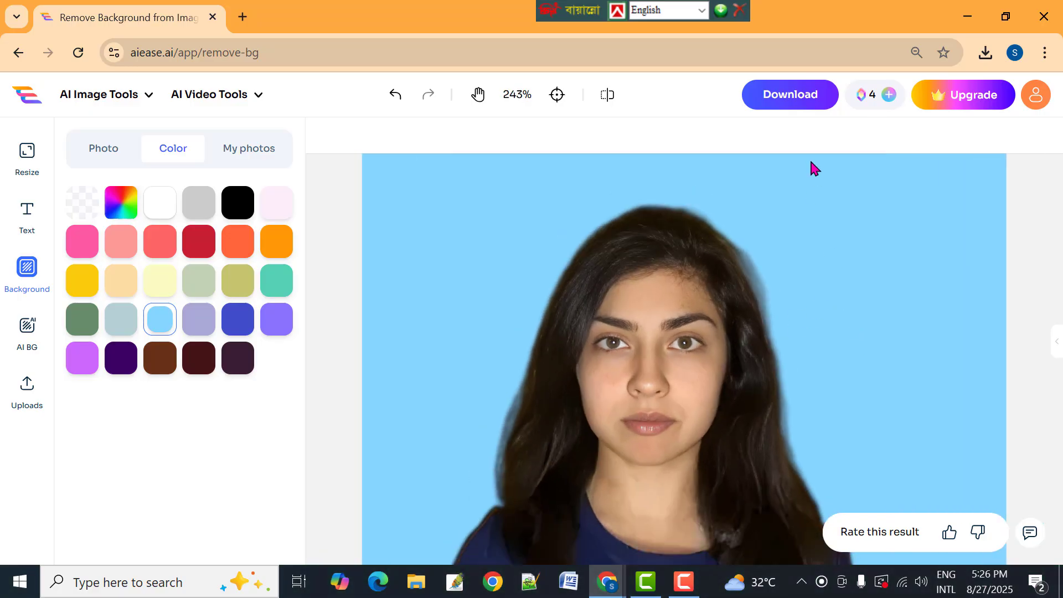
# Step: Download the portrait as the 354x355px low-res image and check the saved file from the Downloads folder
pyautogui.click(784, 99)
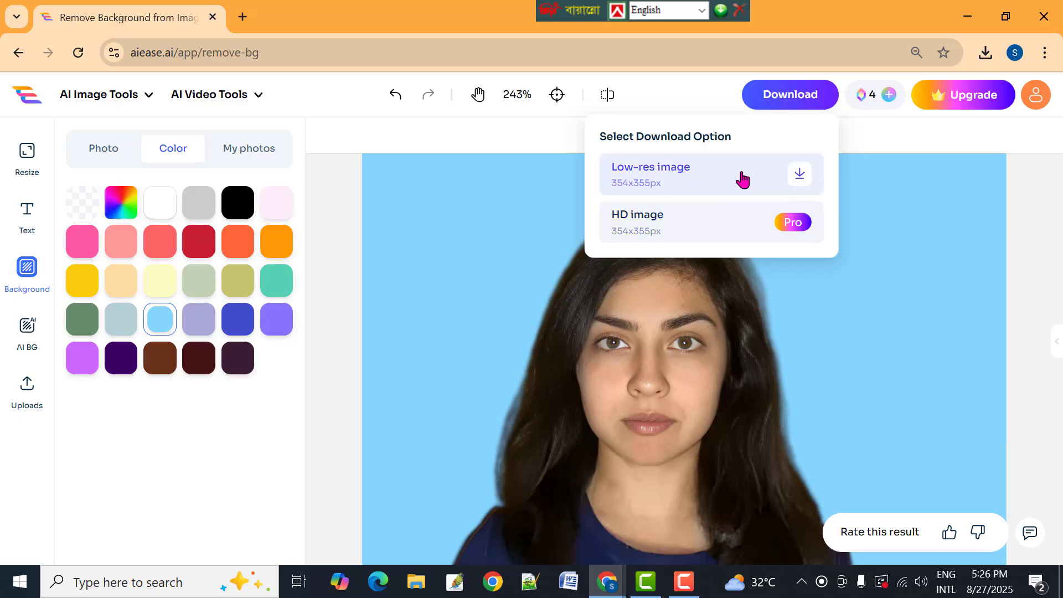
pyautogui.click(802, 177)
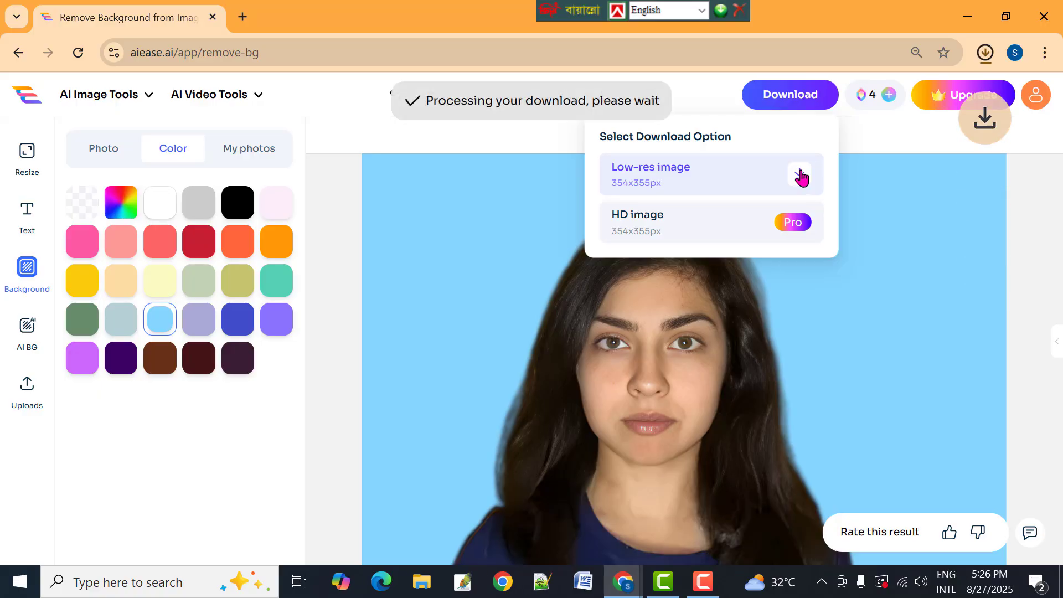
pyautogui.moveTo(830, 83)
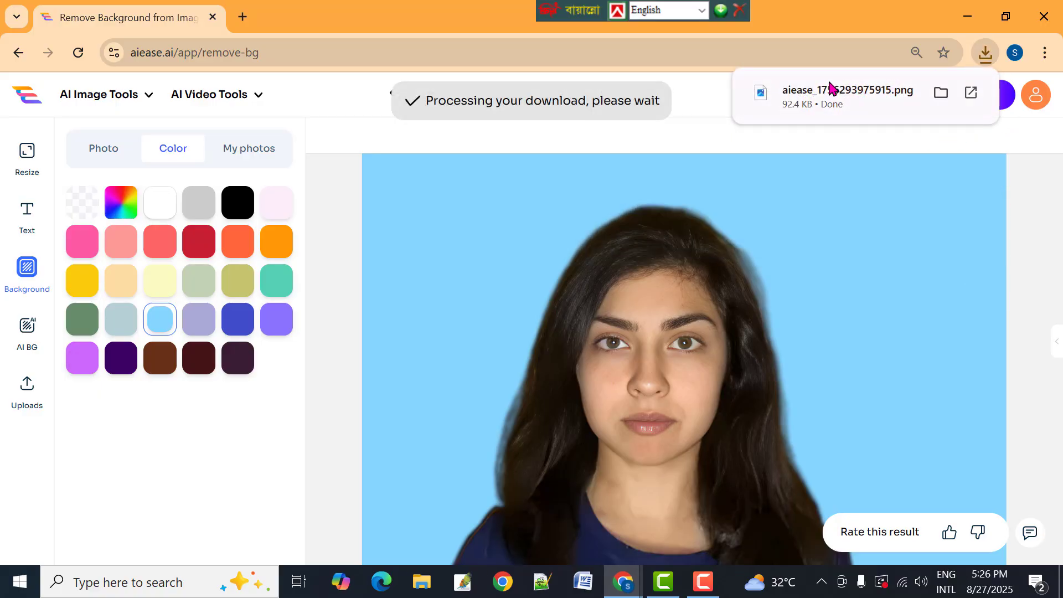
pyautogui.click(938, 91)
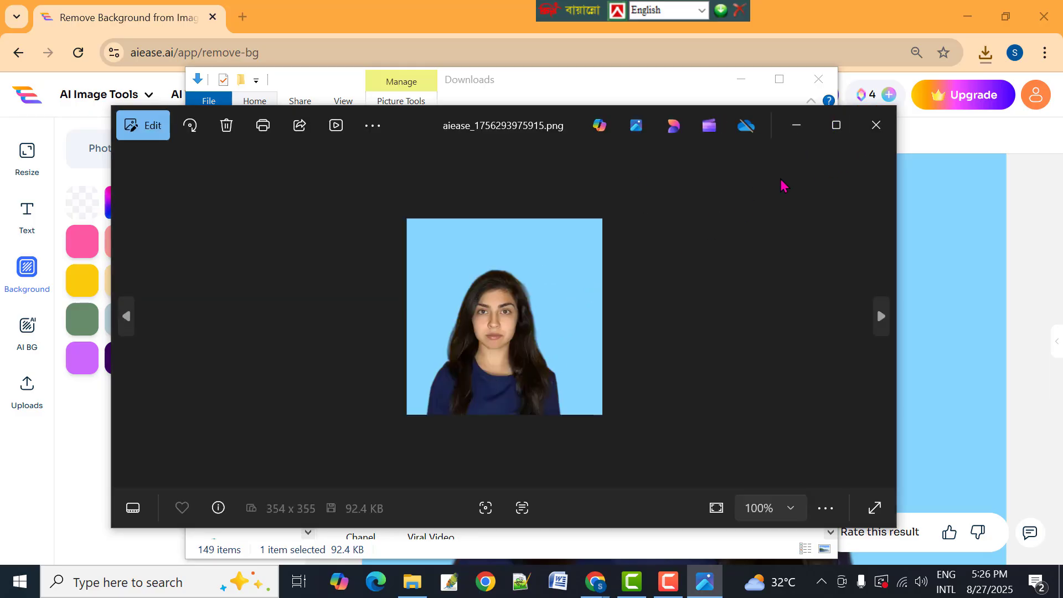
pyautogui.click(873, 126)
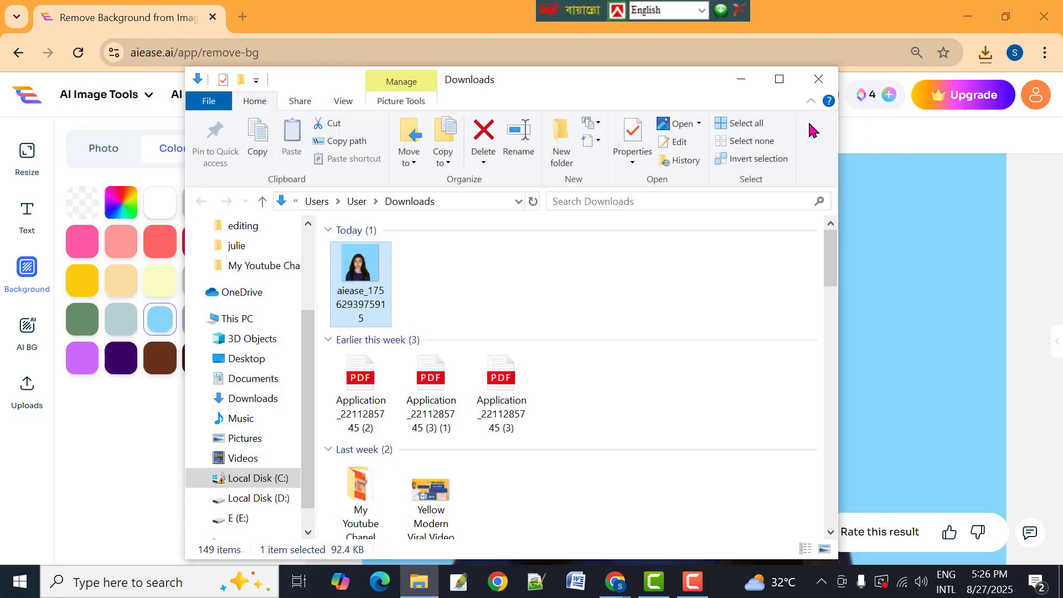
pyautogui.click(819, 79)
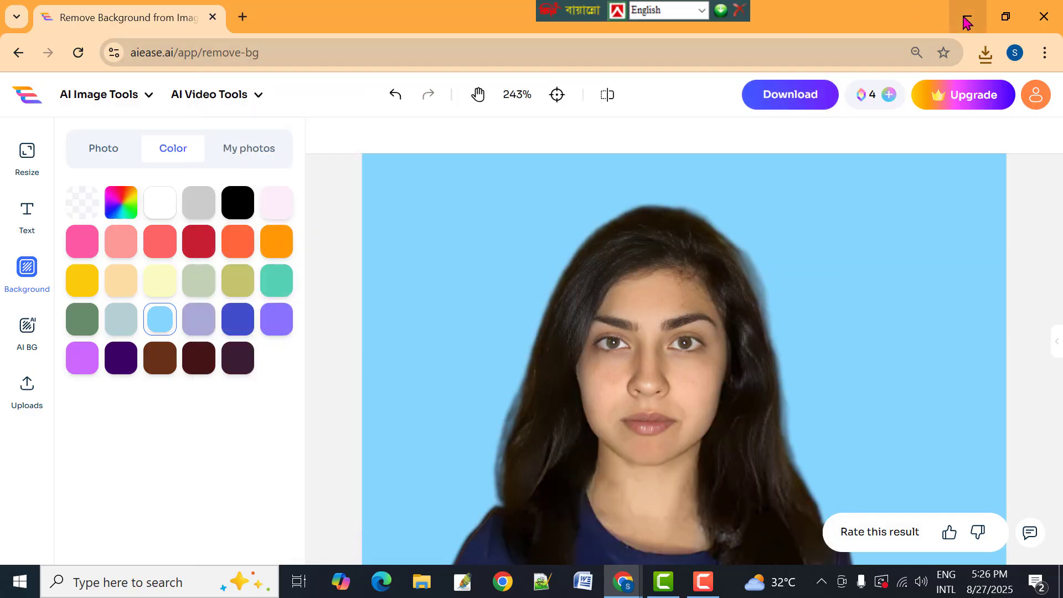
# Step: Switch to Adobe Photoshop, dismissing its registration prompt and Welcome Screen
pyautogui.click(967, 22)
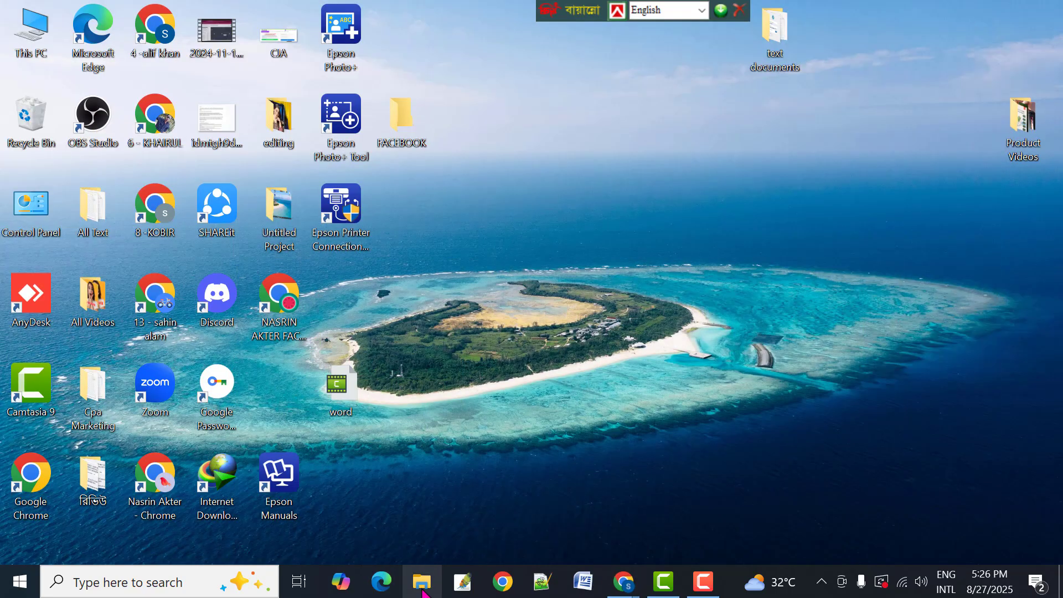
pyautogui.click(464, 583)
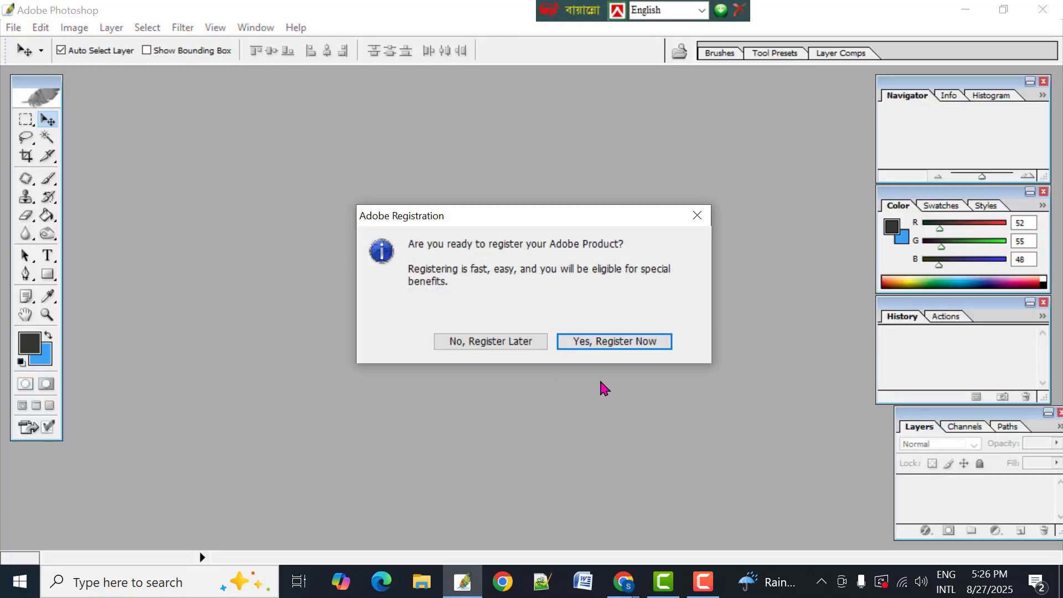
pyautogui.click(697, 217)
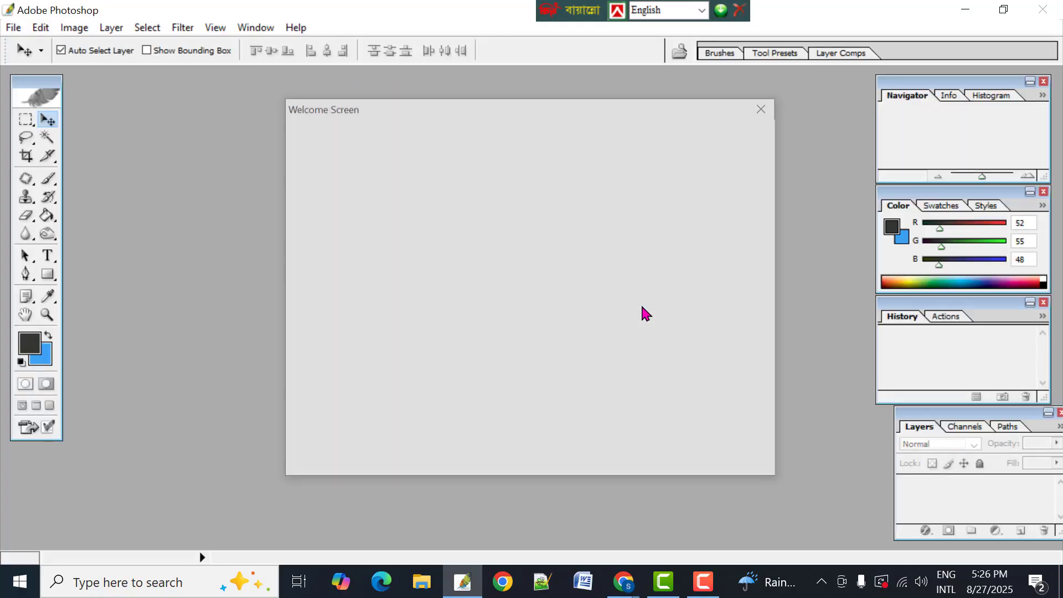
pyautogui.click(767, 107)
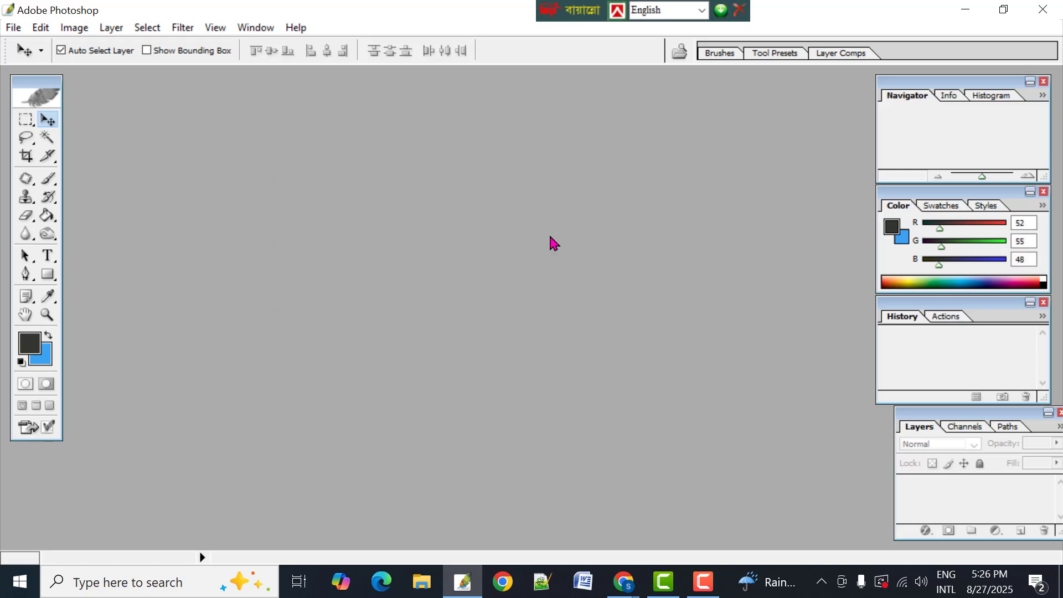
pyautogui.doubleClick(293, 161)
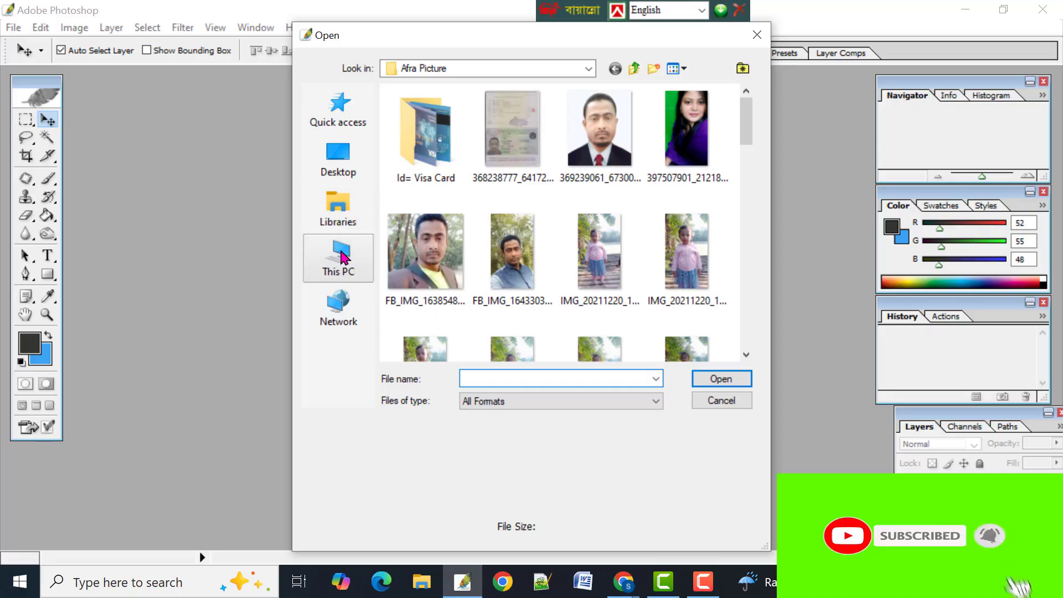
pyautogui.click(341, 257)
pyautogui.doubleClick(450, 108)
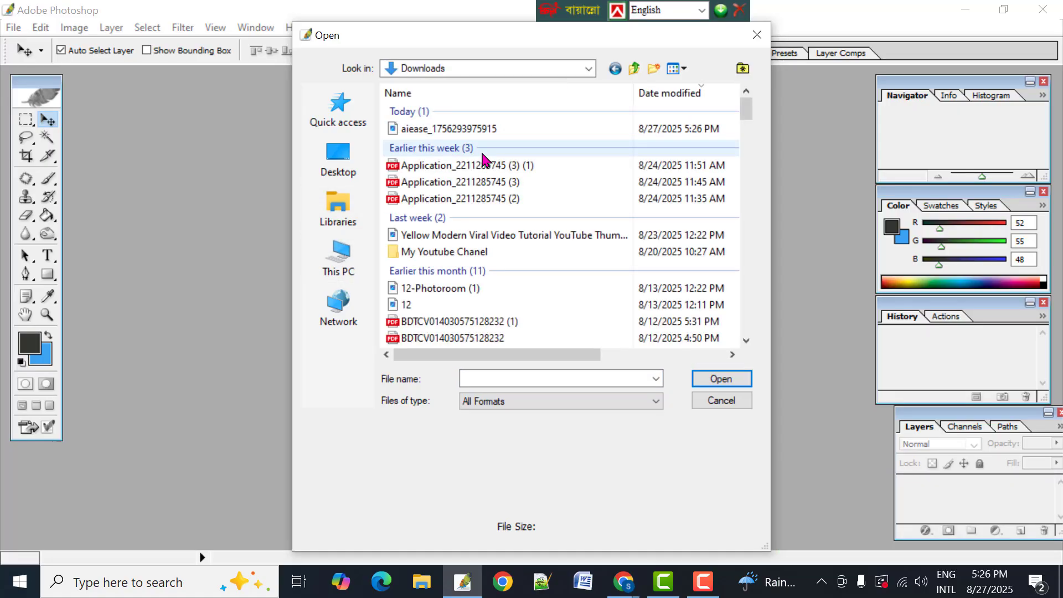
pyautogui.click(438, 131)
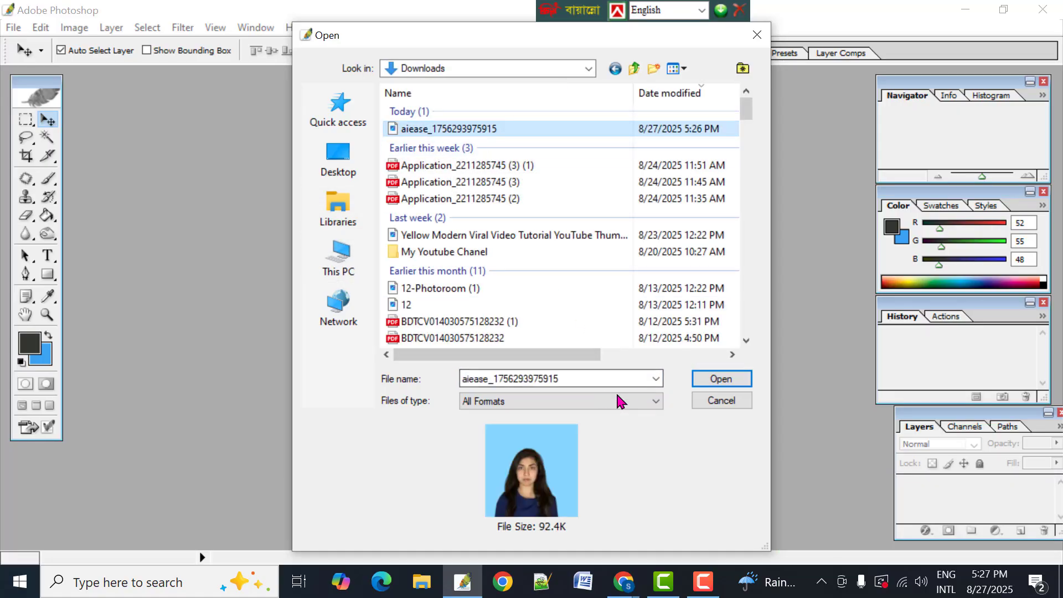
pyautogui.click(717, 378)
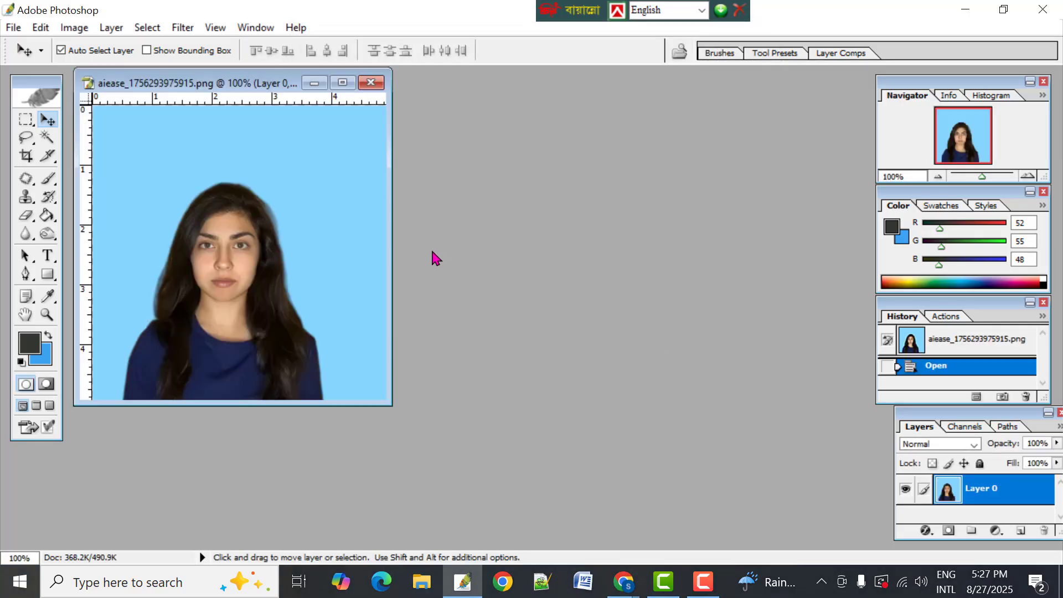
pyautogui.moveTo(212, 84); pyautogui.dragTo(430, 103)
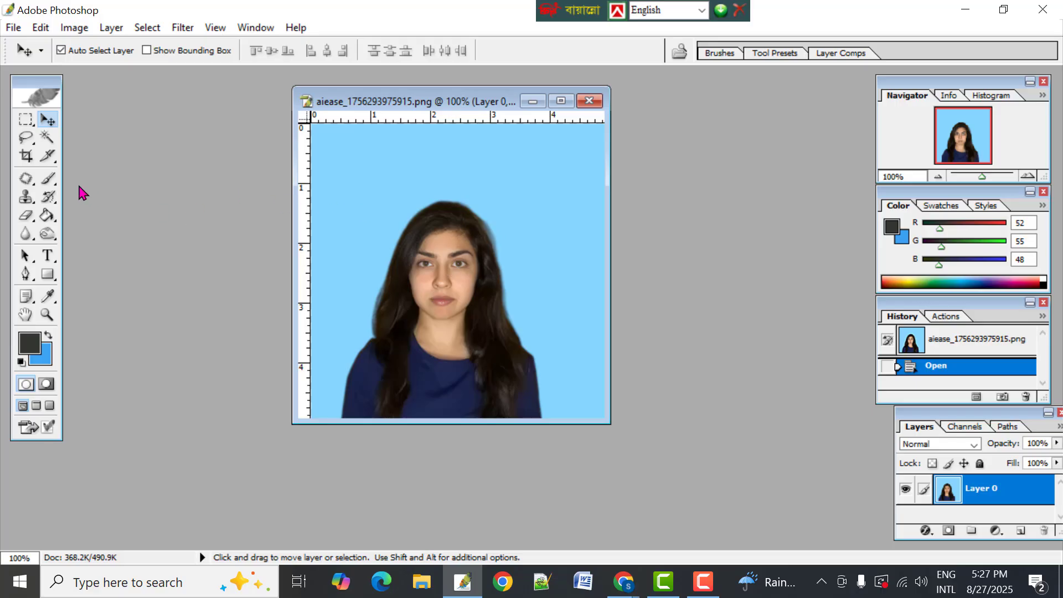
# Step: Set the Crop tool's width to 1.6 and select its height value for replacement, keeping the resolution at 300 pixels/inch
pyautogui.click(26, 158)
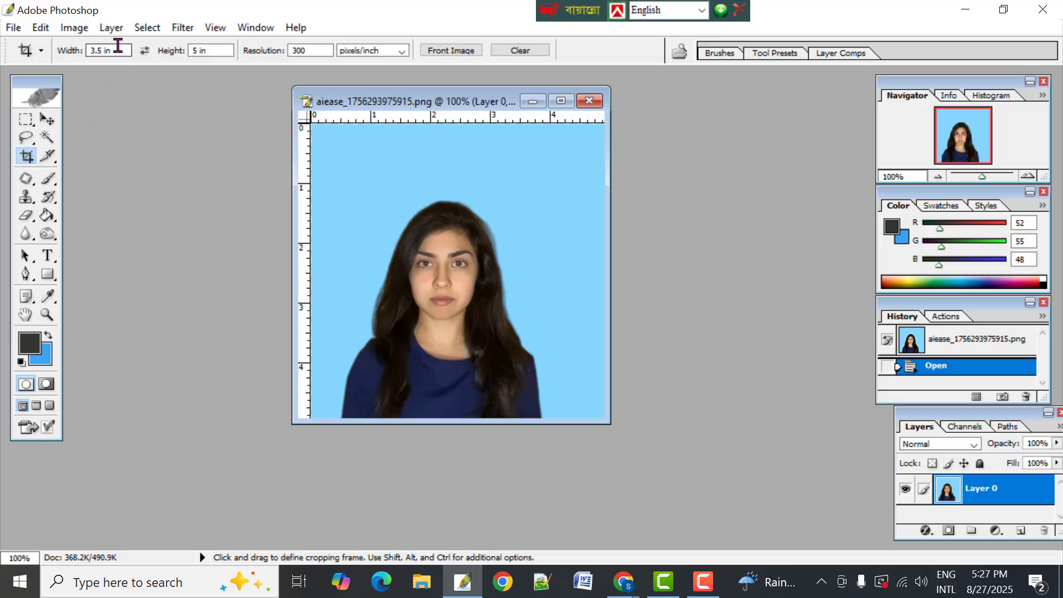
pyautogui.moveTo(118, 45); pyautogui.dragTo(42, 53)
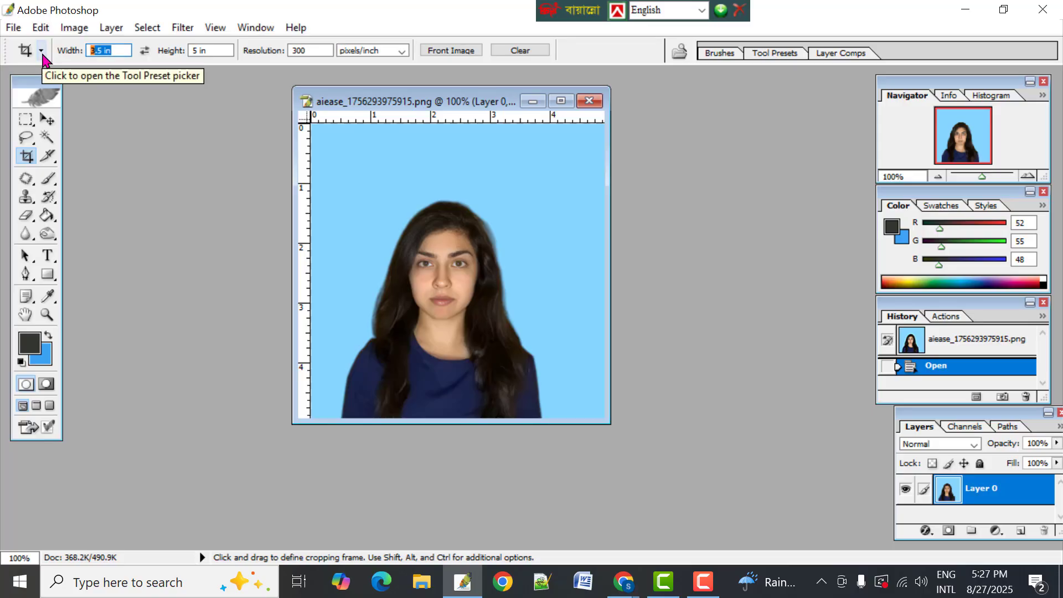
pyautogui.write('1.6')
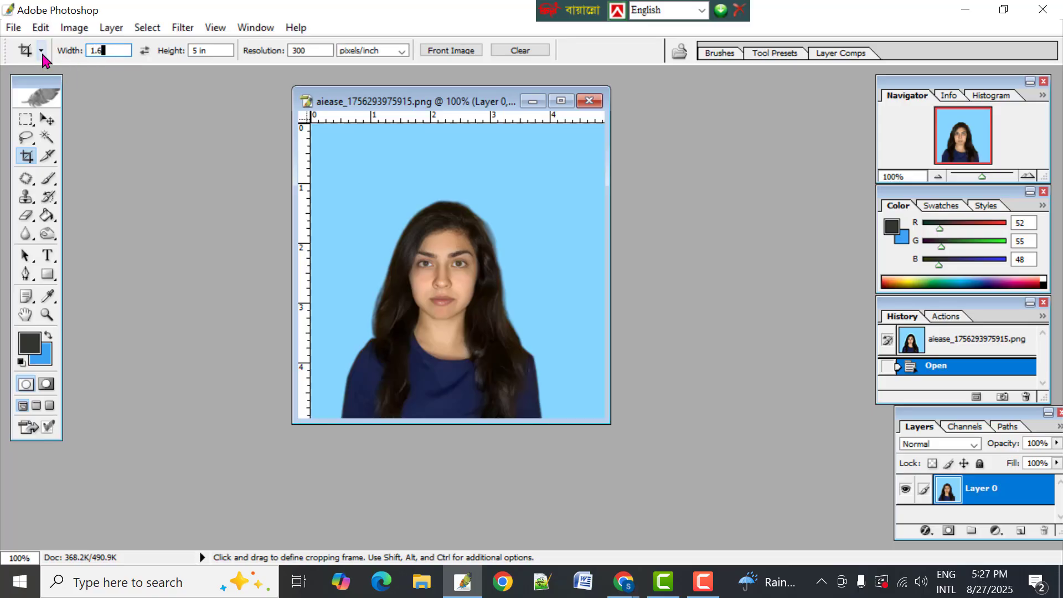
pyautogui.moveTo(213, 48); pyautogui.dragTo(175, 48)
# Step: Crop the portrait to 1.6 x 1.9 in at 300 pixels/inch, framing the head and shoulders with a little background above the hair
pyautogui.moveTo(399, 230); pyautogui.dragTo(603, 416)
pyautogui.press('Left')
pyautogui.press('Left')
pyautogui.press('Left')
pyautogui.press('Left')
pyautogui.press('Left')
pyautogui.press('Left')
pyautogui.press('Left')
pyautogui.press('Left')
pyautogui.press('Left')
pyautogui.press('Left')
pyautogui.press('Left')
pyautogui.press('Left')
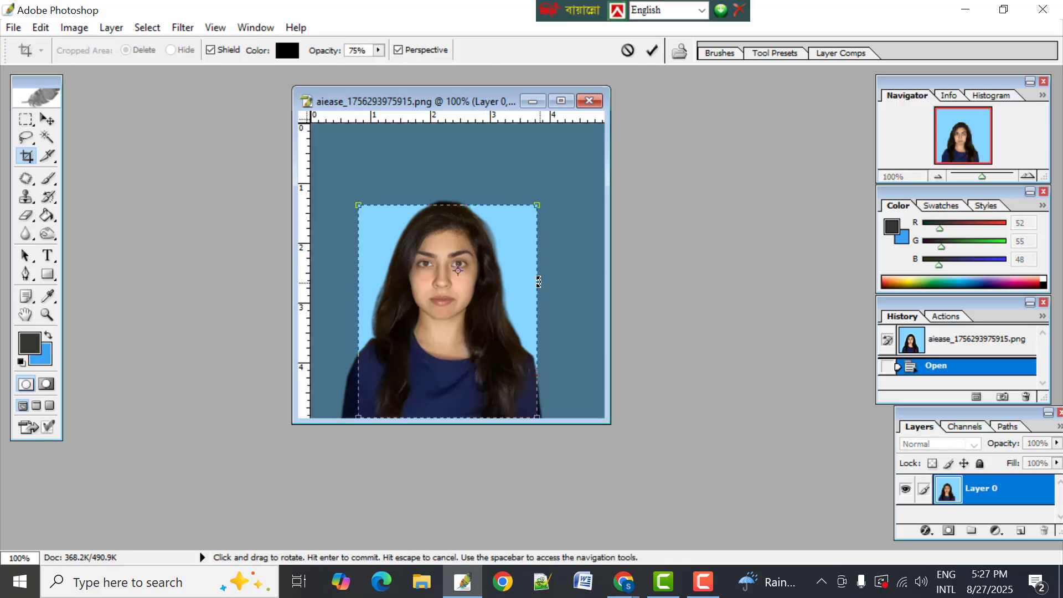
pyautogui.press('Up')
pyautogui.press('Up')
pyautogui.press('Up')
pyautogui.press('Up')
pyautogui.press('Up')
pyautogui.press('Up')
pyautogui.press('Up')
pyautogui.press('Up')
pyautogui.press('Up')
pyautogui.press('Up')
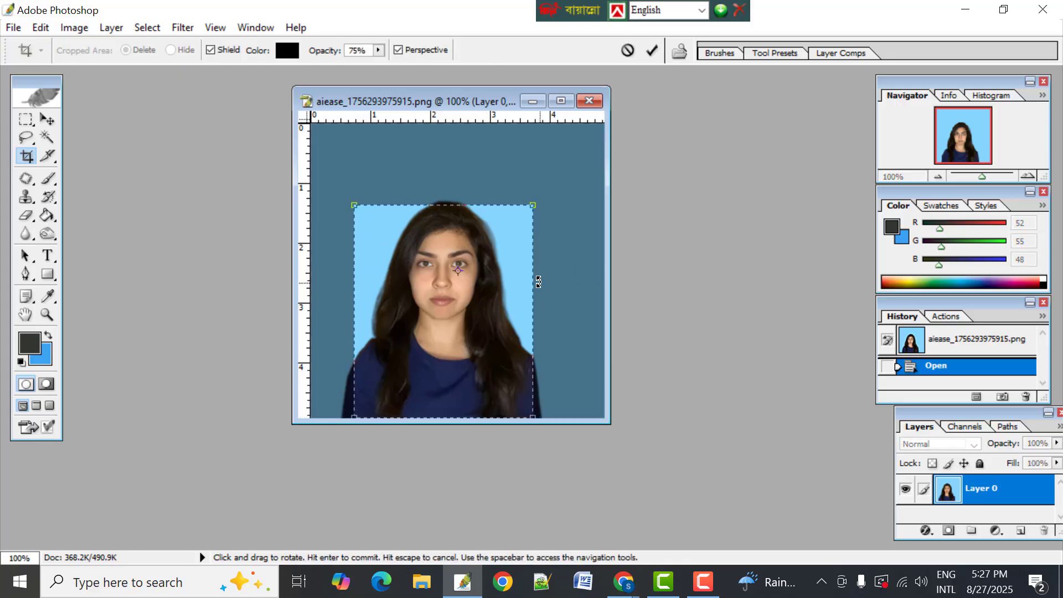
pyautogui.press('Up')
pyautogui.press('Up')
pyautogui.press('Up')
pyautogui.press('Up')
pyautogui.press('Up')
pyautogui.press('Up')
pyautogui.press('Up')
pyautogui.press('Up')
pyautogui.press('Up')
pyautogui.press('Up')
pyautogui.press('Up')
pyautogui.press('Up')
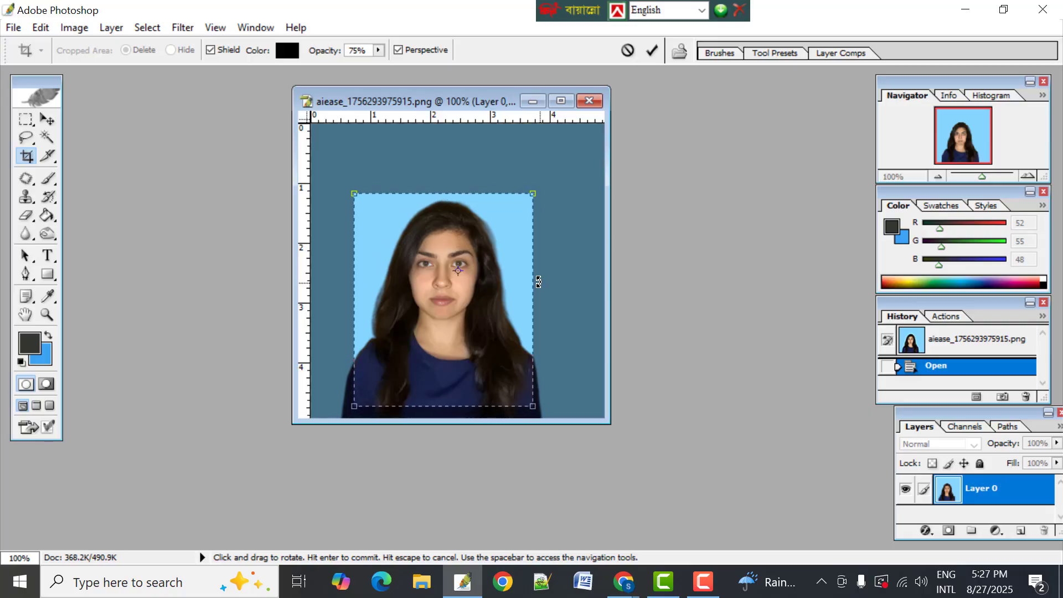
pyautogui.press('Return')
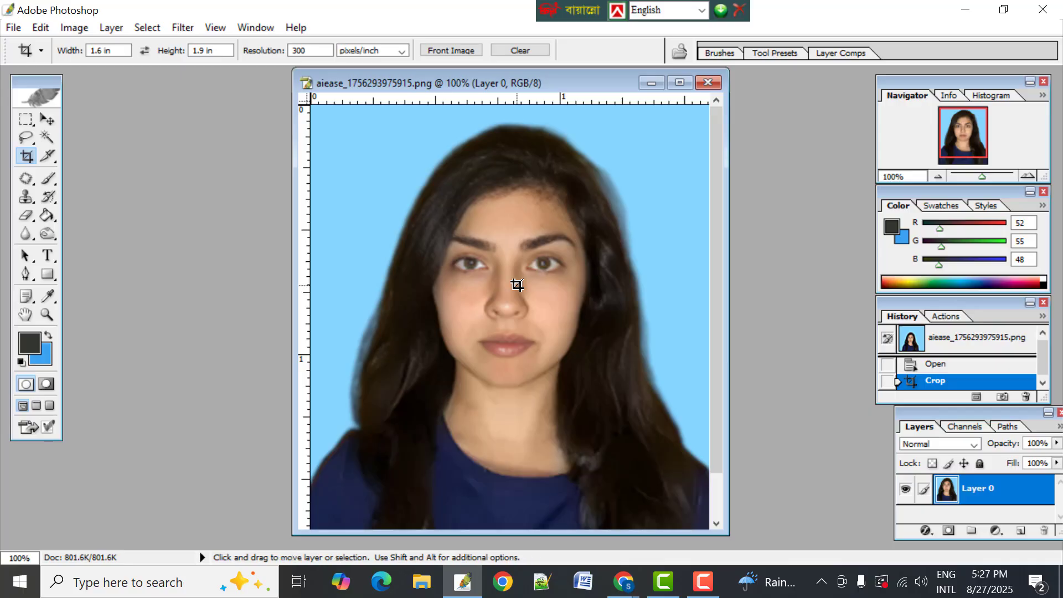
# Step: Reduce the cropped portrait's view to 50% and move its window aside to free space for another document
pyautogui.hotkey('ctrl', '-')
pyautogui.hotkey('ctrl', '-')
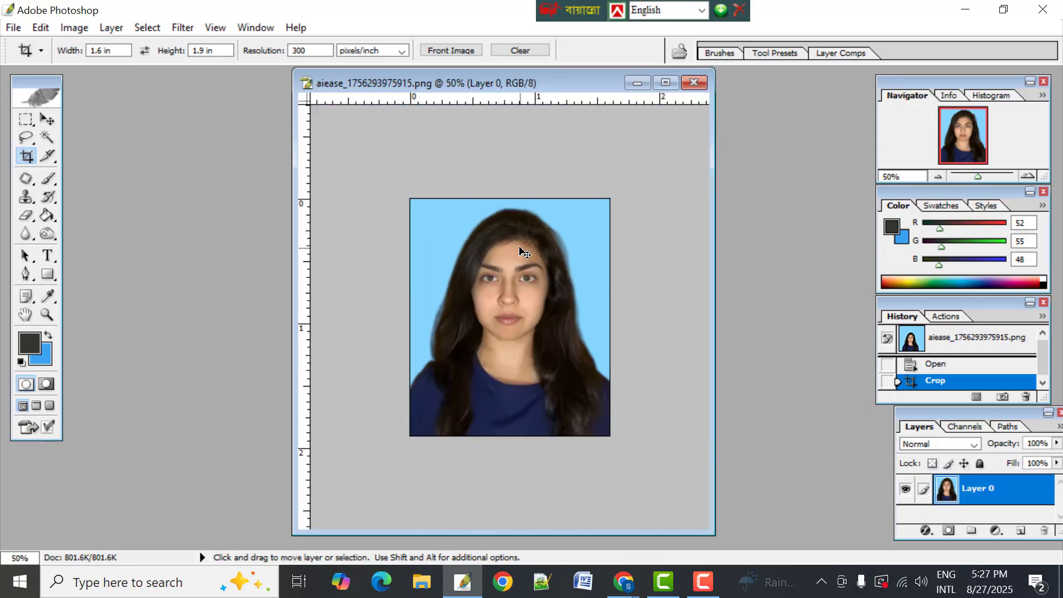
pyautogui.moveTo(552, 83); pyautogui.dragTo(639, 88)
pyautogui.moveTo(712, 87)
pyautogui.mouseDown()
pyautogui.moveTo(681, 103)
pyautogui.moveTo(721, 94)
pyautogui.mouseUp()
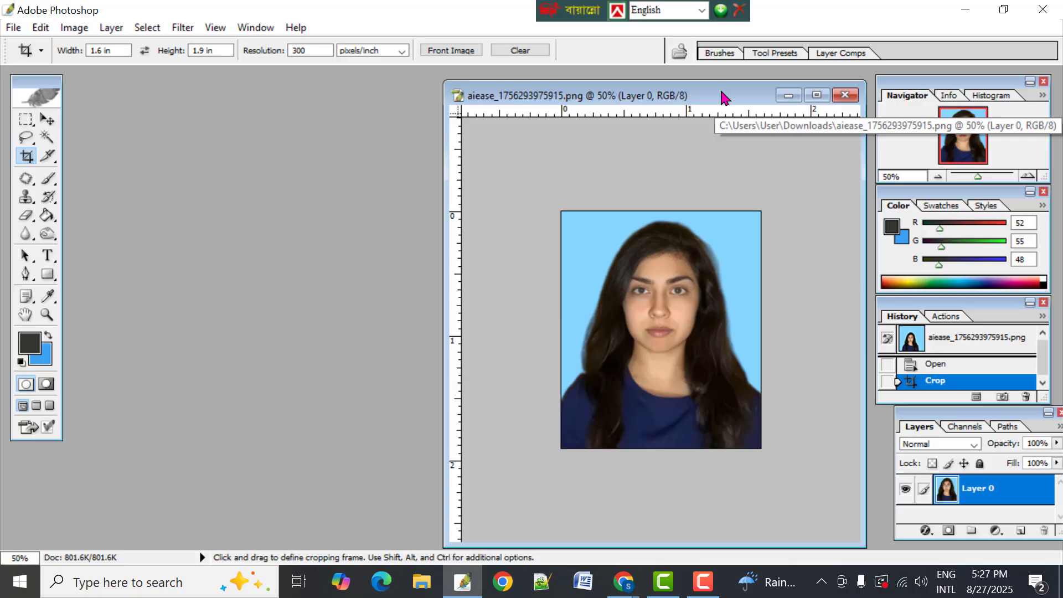
pyautogui.moveTo(732, 100); pyautogui.dragTo(695, 92)
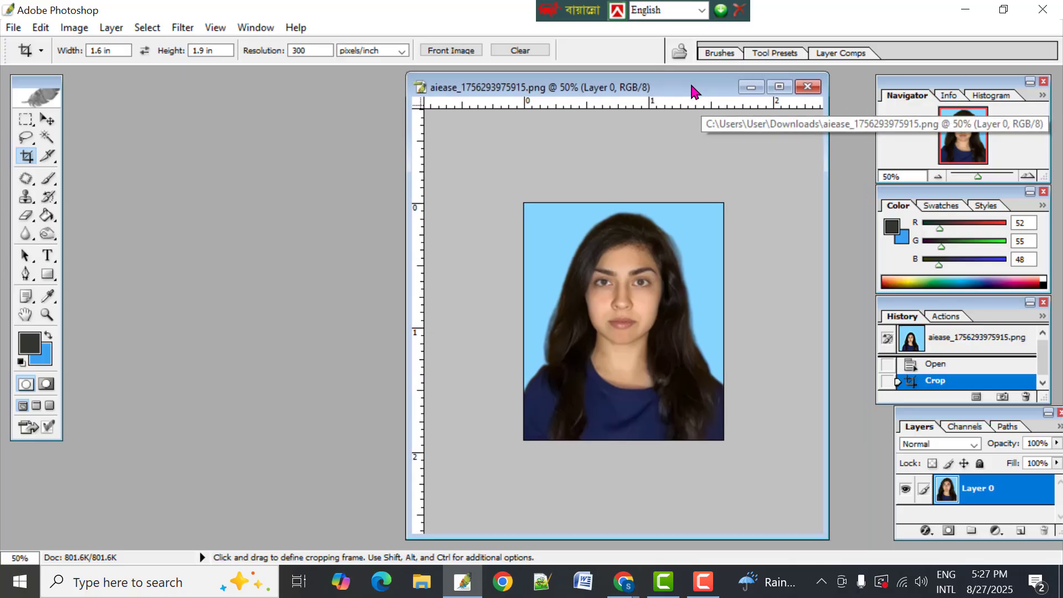
# Step: Create an A4 document in inches at 300 pixels/inch with CMYK Color and a white background, placing its window beside the portrait
pyautogui.click(13, 27)
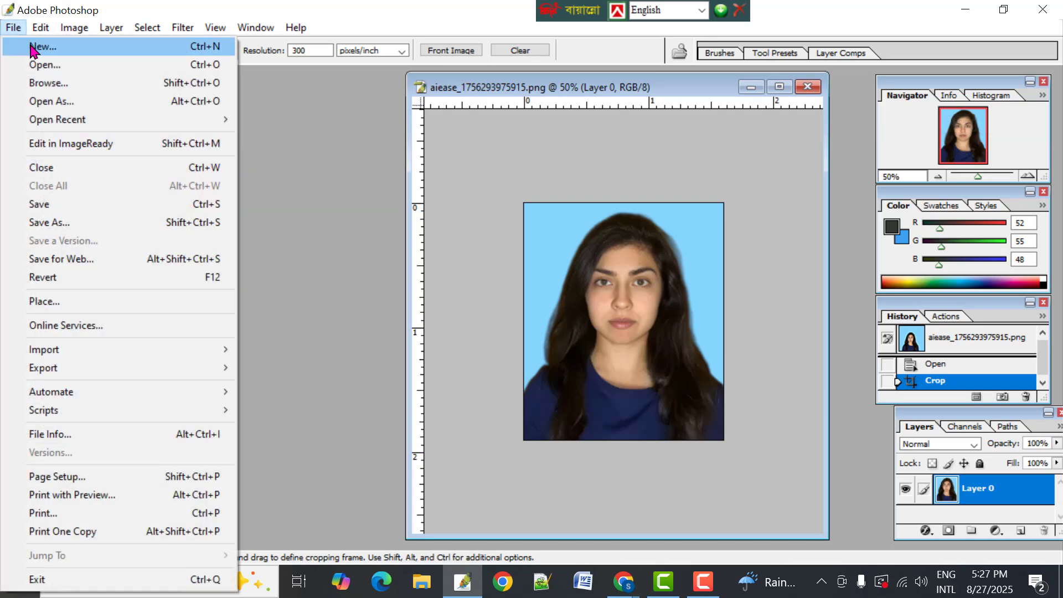
pyautogui.click(43, 49)
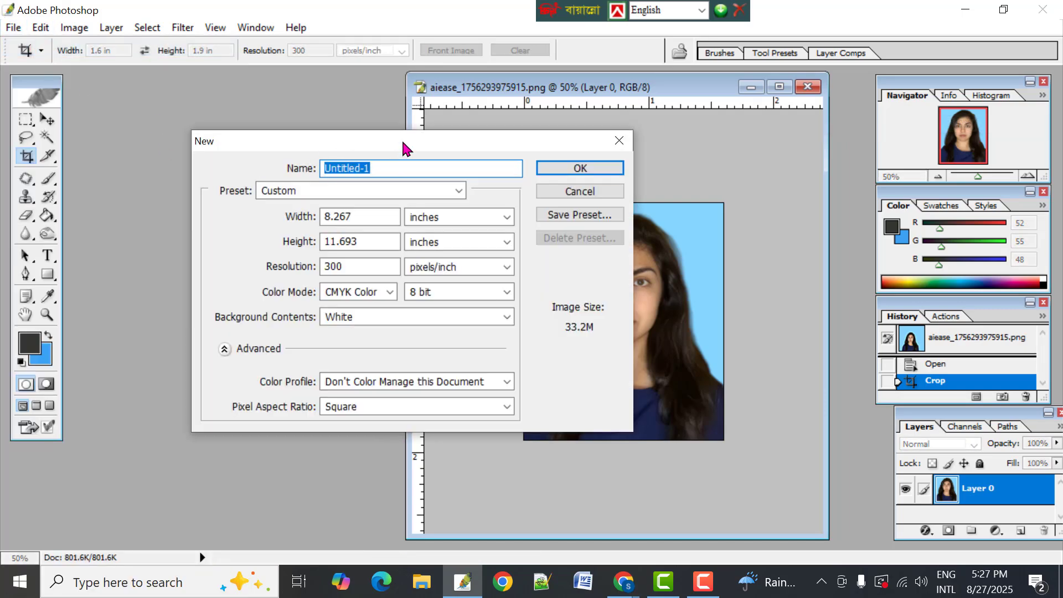
pyautogui.click(437, 174)
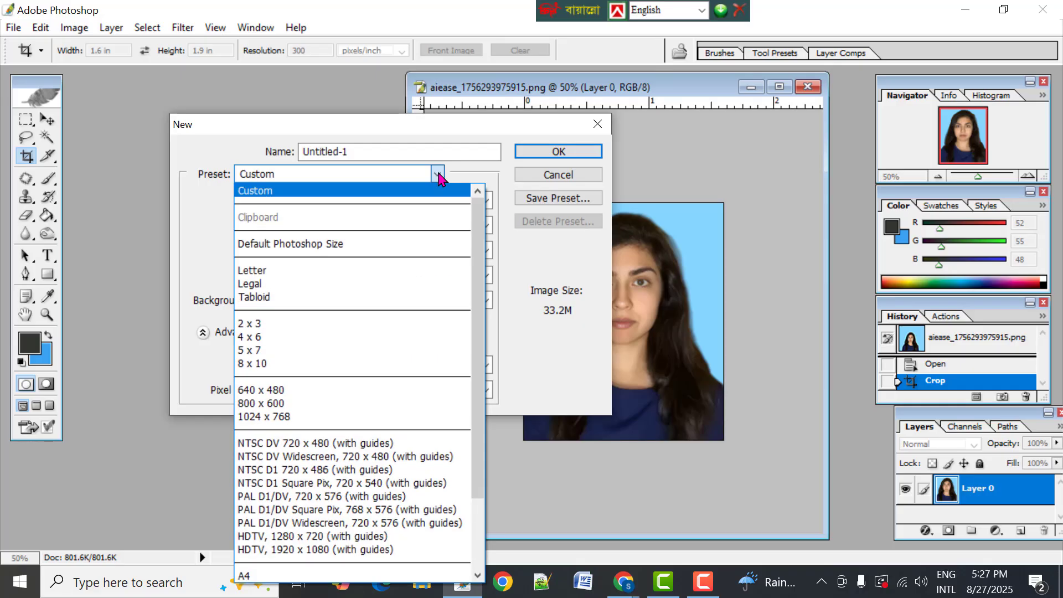
pyautogui.click(278, 577)
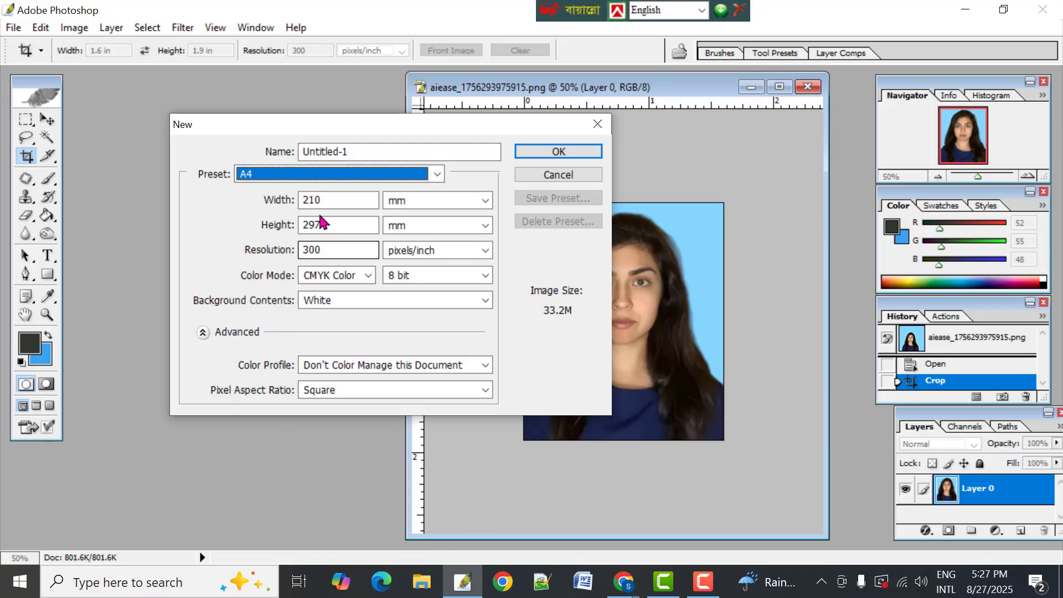
pyautogui.click(437, 207)
pyautogui.click(428, 230)
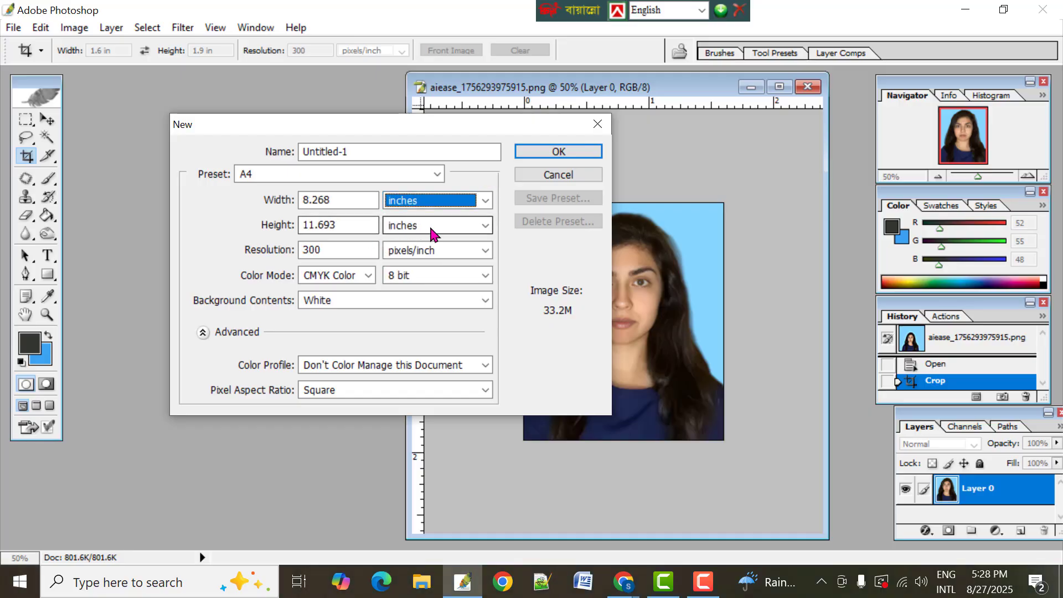
pyautogui.click(553, 153)
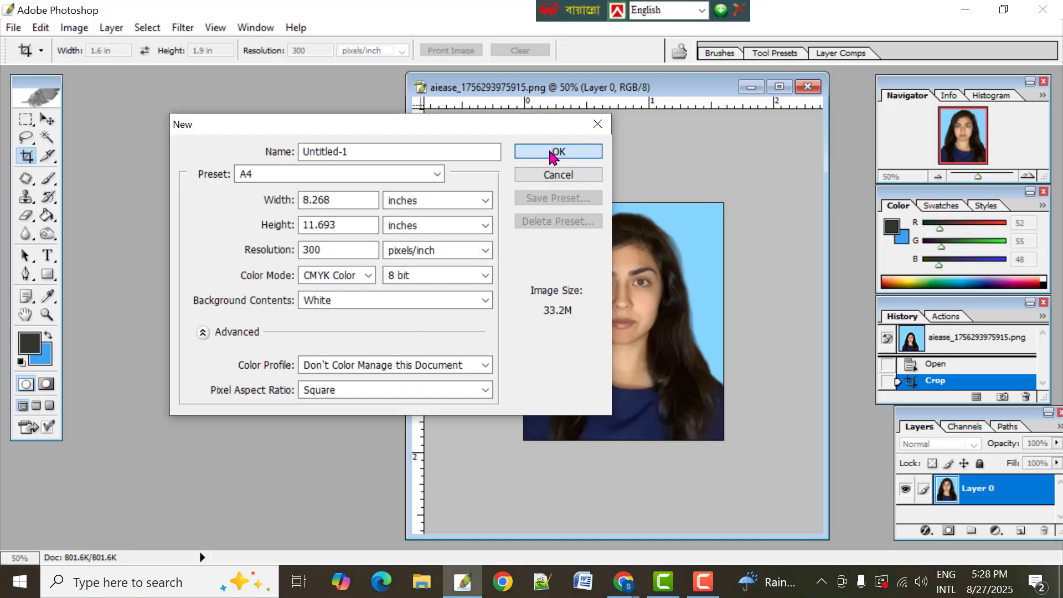
pyautogui.moveTo(233, 90); pyautogui.dragTo(263, 105)
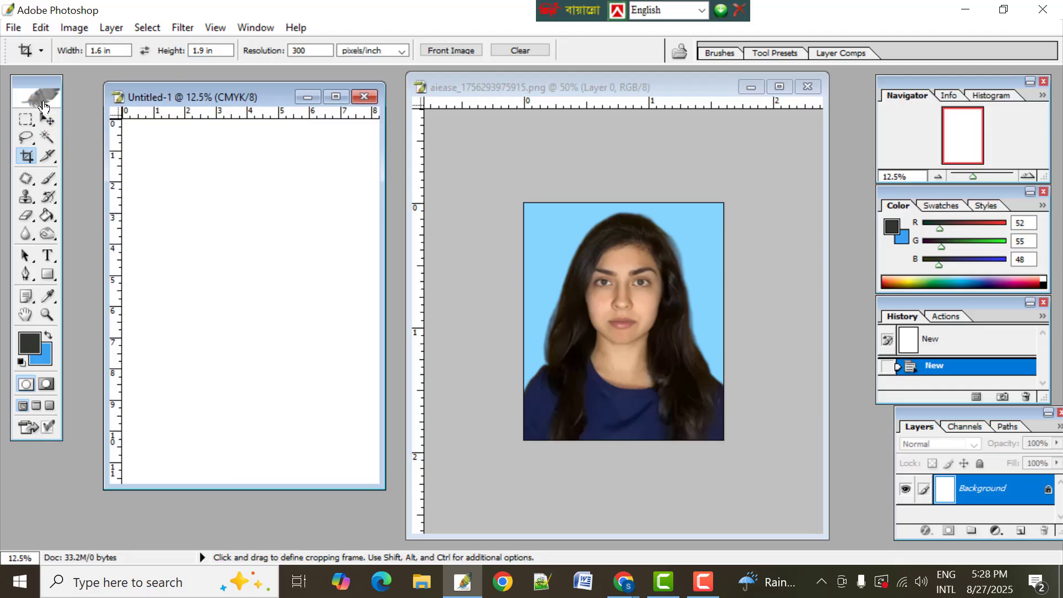
# Step: Copy the cropped portrait into the blank A4 document with the Move tool
pyautogui.click(48, 121)
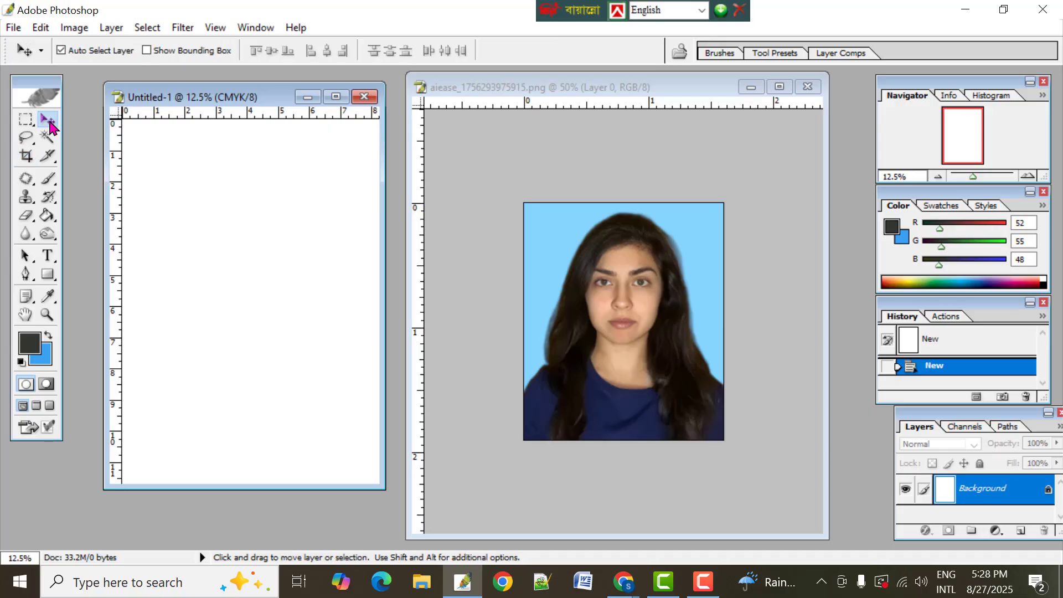
pyautogui.click(598, 310)
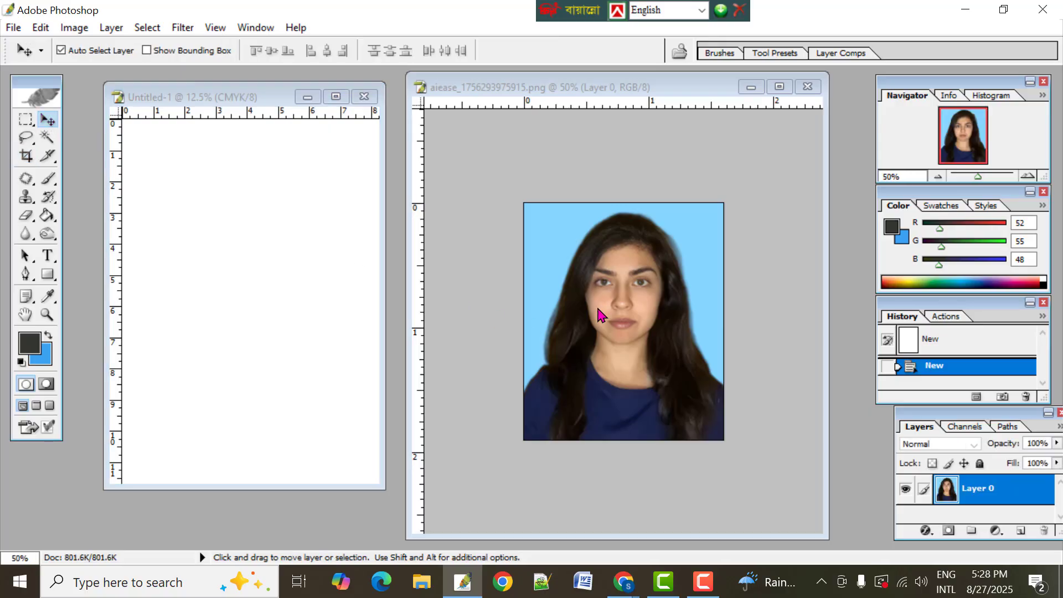
pyautogui.moveTo(598, 320); pyautogui.dragTo(281, 253)
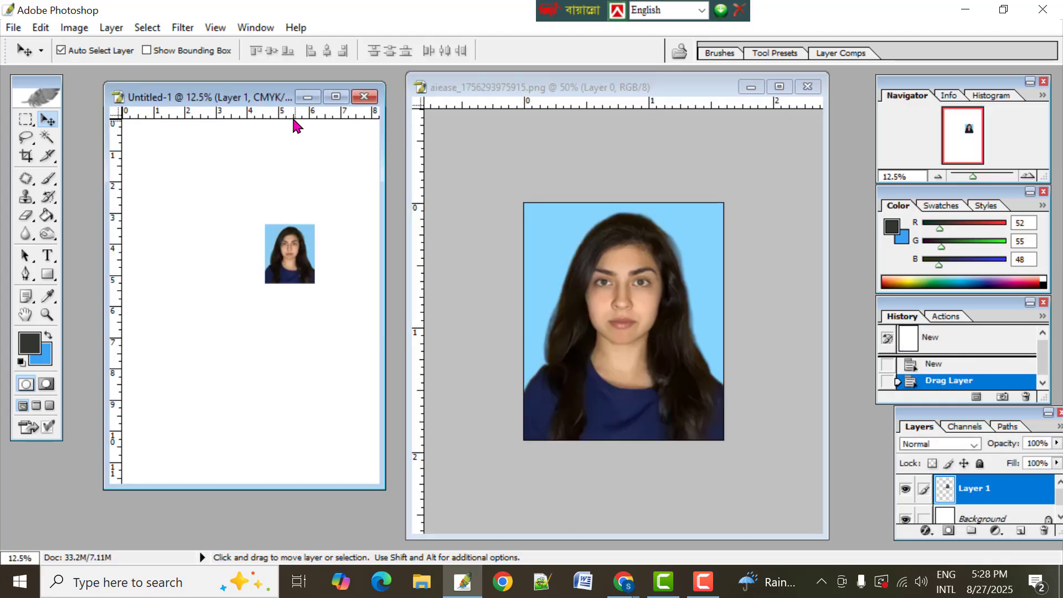
# Step: Position the photo in the A4 page's upper-left corner, nudged inward to leave a small margin from both edges
pyautogui.moveTo(269, 98); pyautogui.dragTo(450, 106)
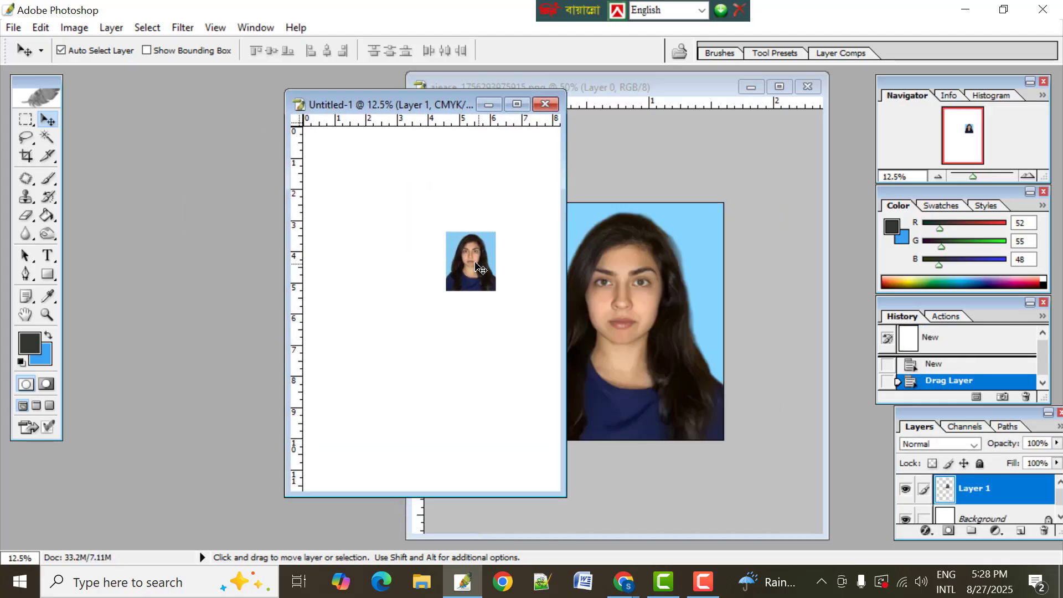
pyautogui.moveTo(474, 262); pyautogui.dragTo(331, 159)
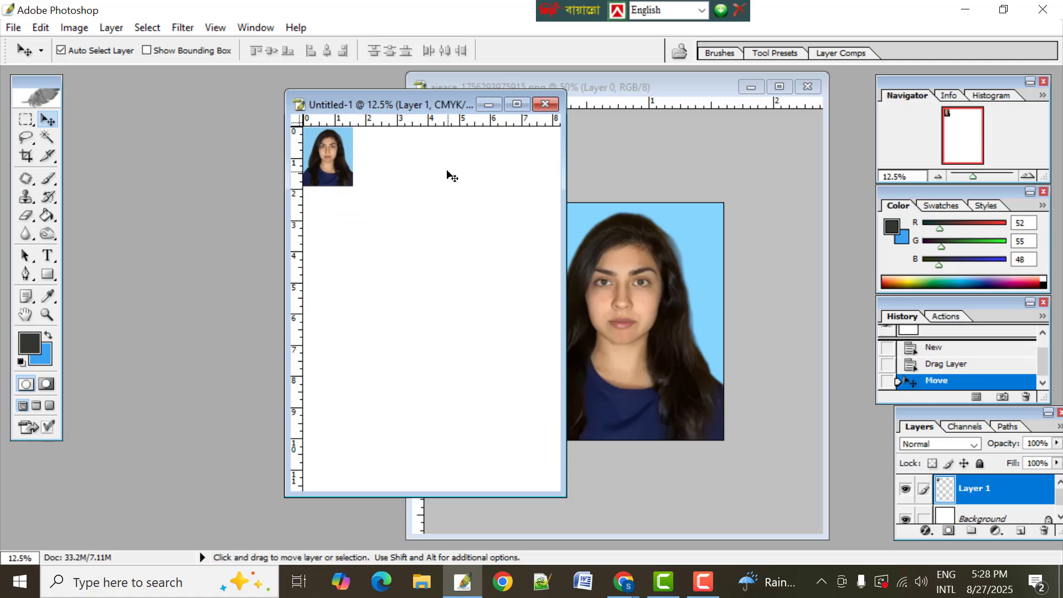
pyautogui.hotkey('shift', 'Down')
pyautogui.hotkey('shift', 'Down')
pyautogui.hotkey('shift', 'Down')
pyautogui.hotkey('shift', 'Down')
pyautogui.hotkey('shift', 'Down')
pyautogui.hotkey('shift', 'Right')
pyautogui.hotkey('shift', 'Right')
pyautogui.hotkey('shift', 'Right')
pyautogui.hotkey('shift', 'Right')
pyautogui.hotkey('shift', 'Right')
pyautogui.hotkey('shift', 'Right')
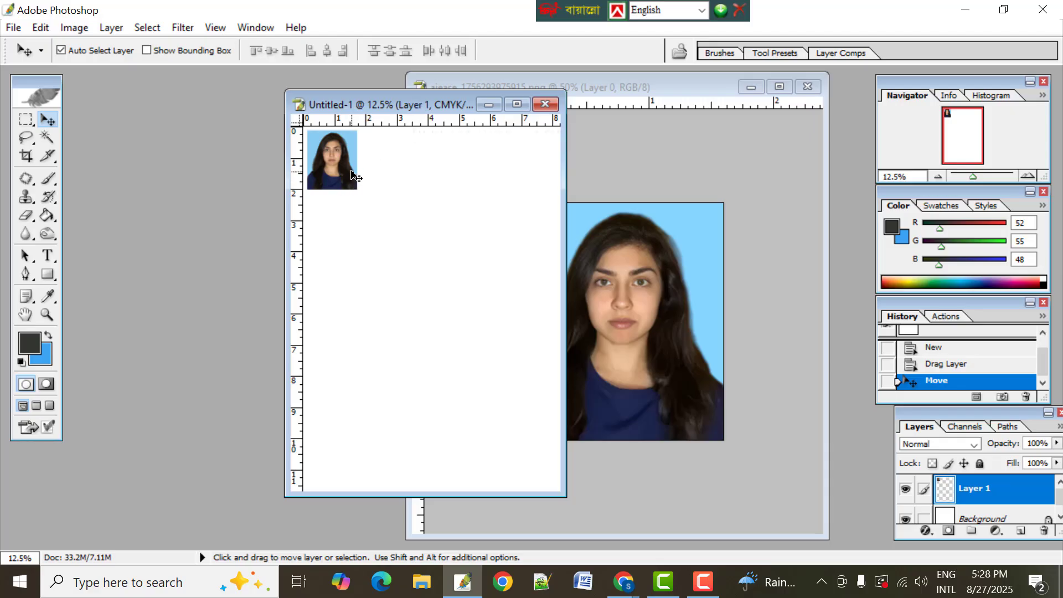
# Step: Duplicate the photo three times in a row across the page and nudge the copies down level with the first
pyautogui.press('alt')
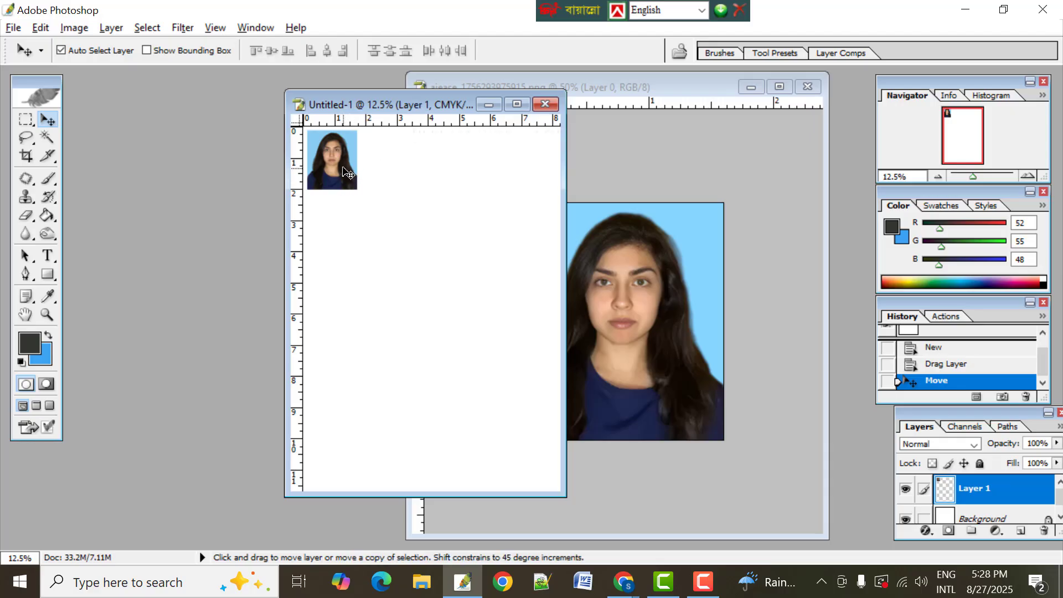
pyautogui.moveTo(347, 171); pyautogui.dragTo(517, 166)
pyautogui.click(384, 161)
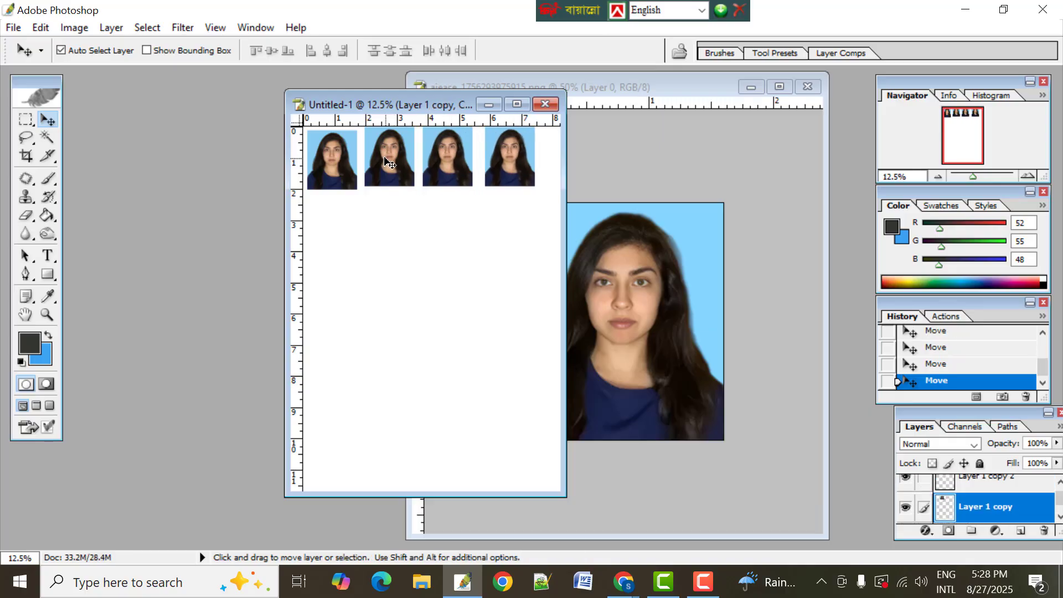
pyautogui.press('Down')
pyautogui.press('Down')
pyautogui.click(447, 161)
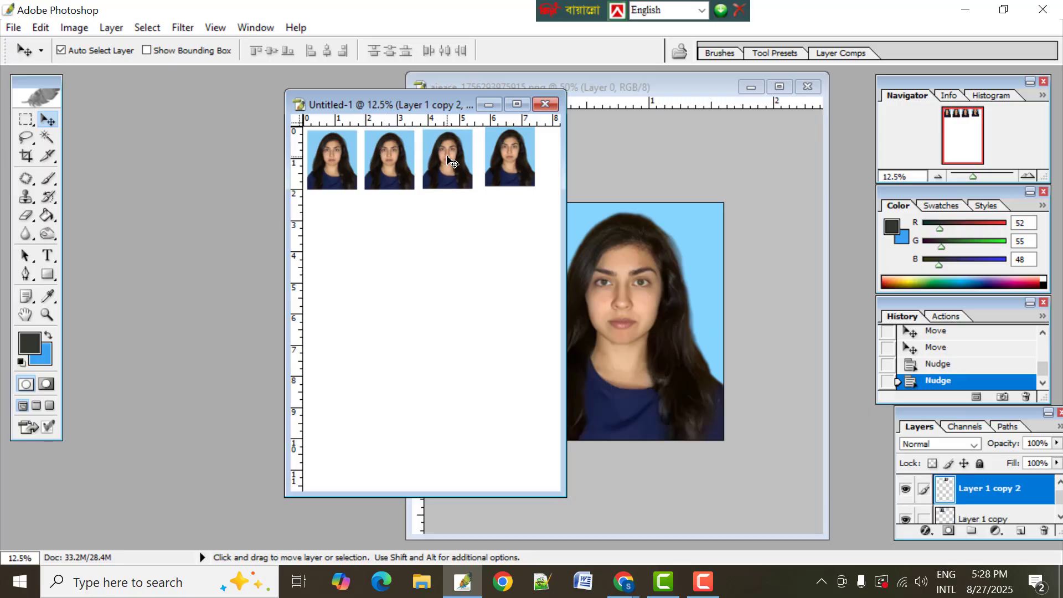
pyautogui.press('Down')
pyautogui.press('Down')
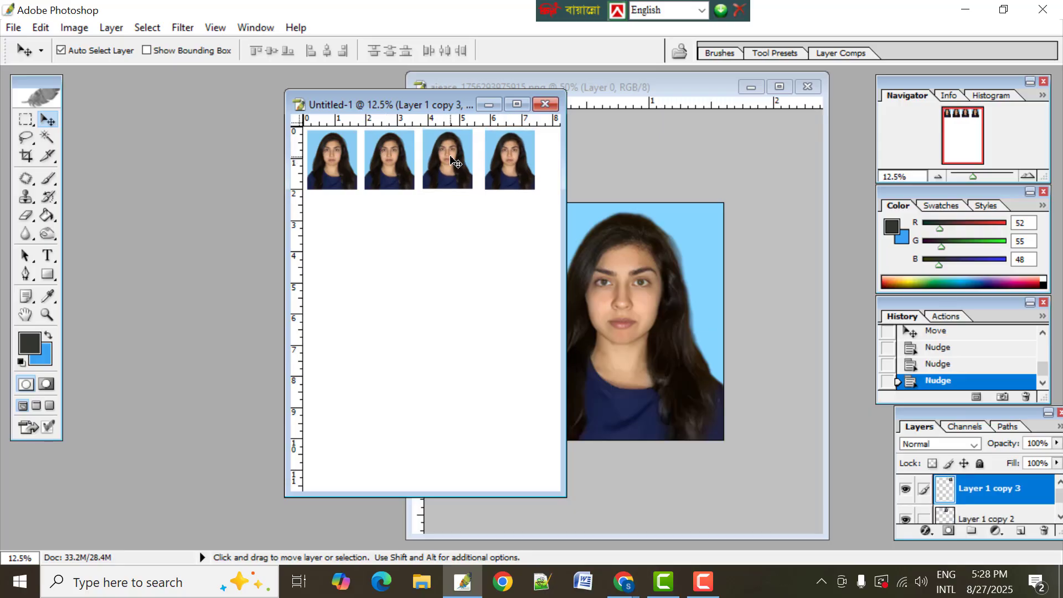
pyautogui.click(450, 161)
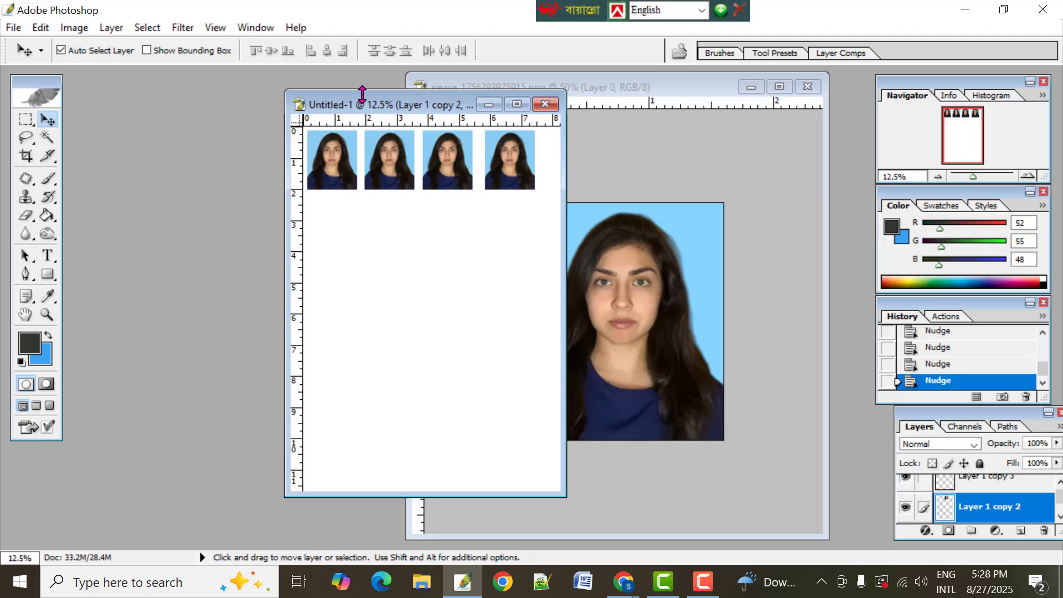
# Step: In the A4 sheet's print preview, turn off Center Image and shift the image to top 0.025 and left -0.038 inches
pyautogui.moveTo(404, 105); pyautogui.dragTo(247, 109)
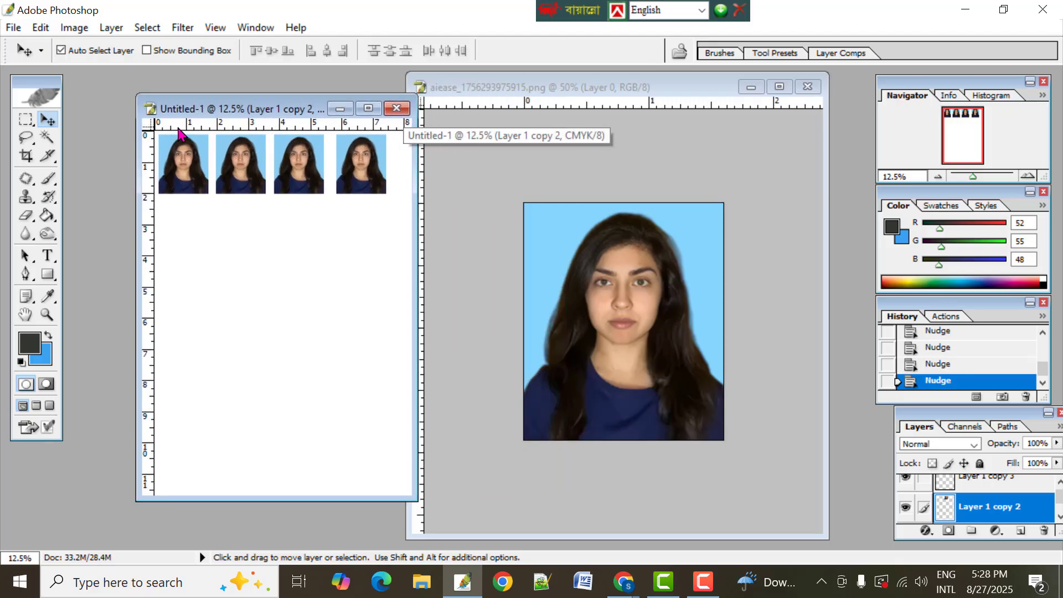
pyautogui.click(13, 27)
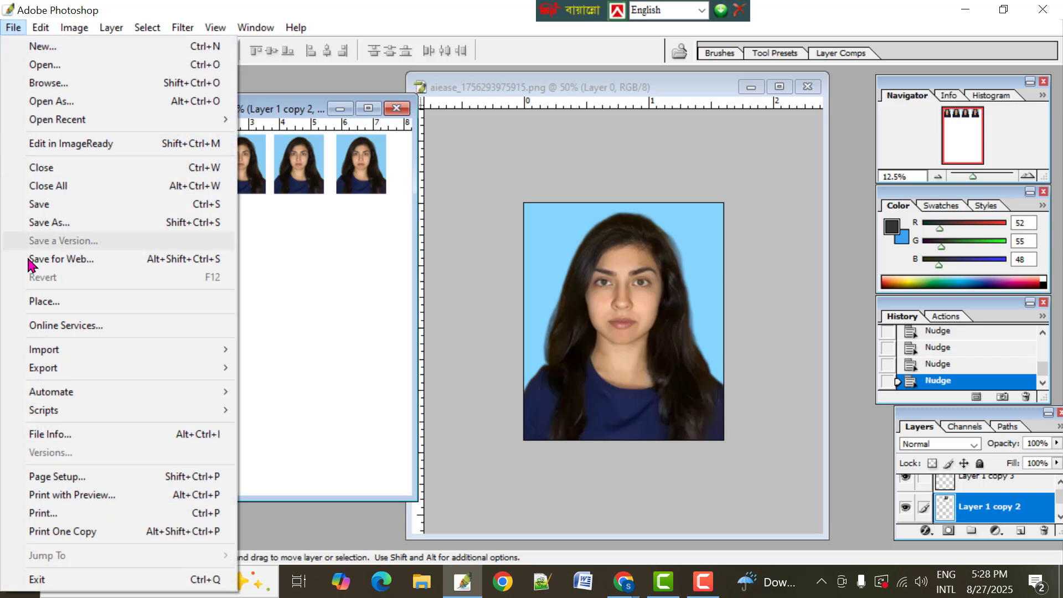
pyautogui.click(69, 498)
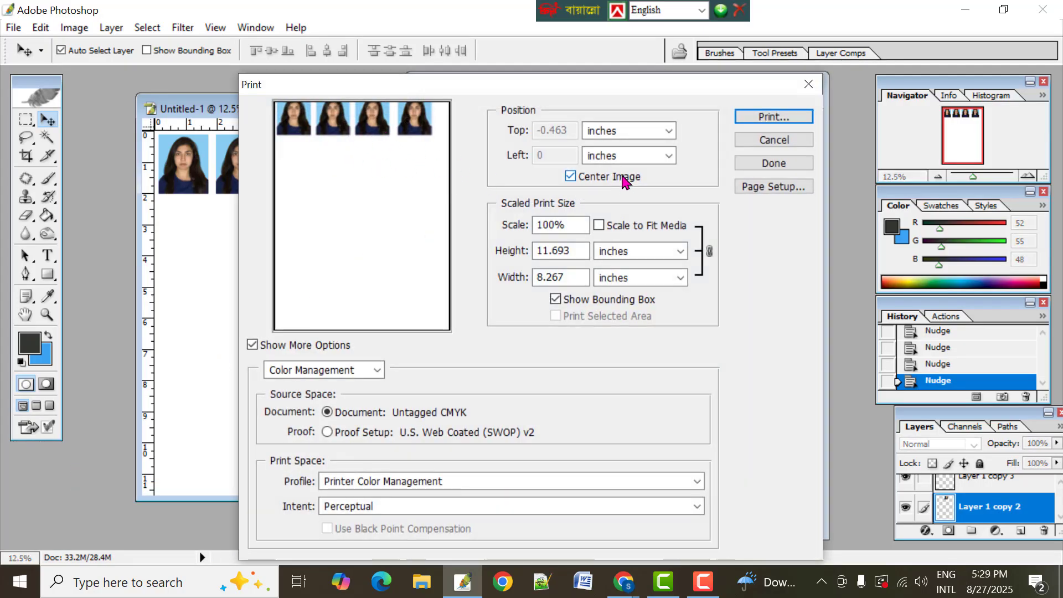
pyautogui.click(571, 177)
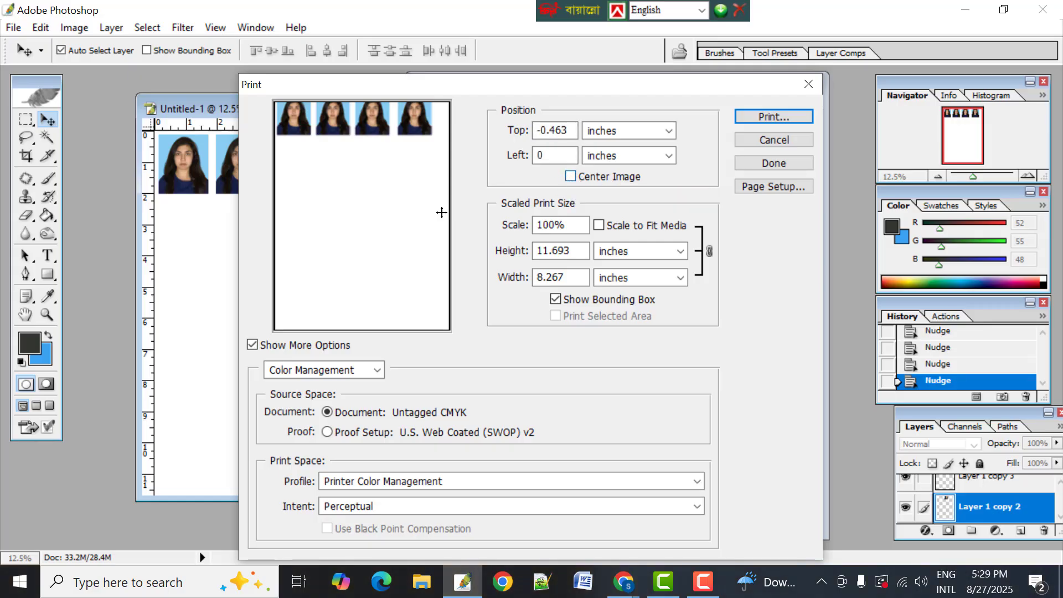
pyautogui.moveTo(352, 173); pyautogui.dragTo(352, 183)
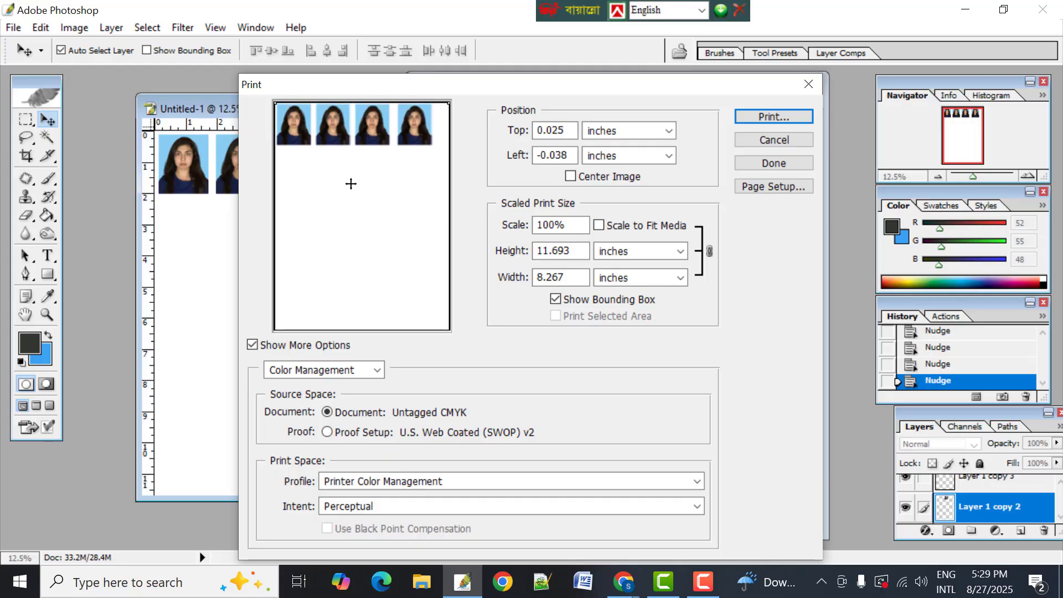
# Step: Proceed with printing the A4 sheet despite the clipping warning and choose the EPSON L3210 Series printer
pyautogui.click(768, 120)
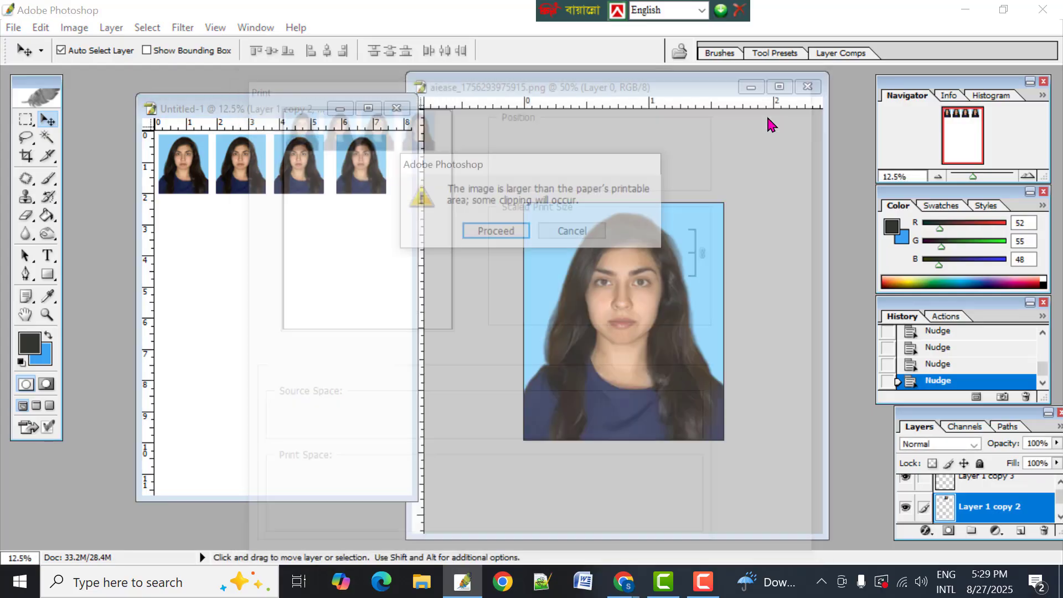
pyautogui.click(506, 235)
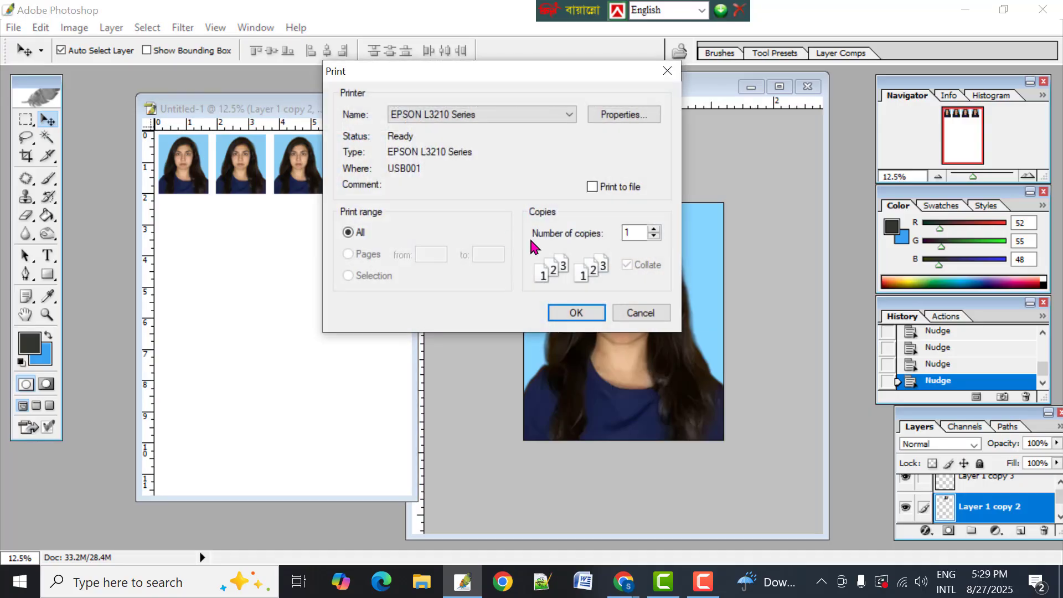
pyautogui.click(480, 112)
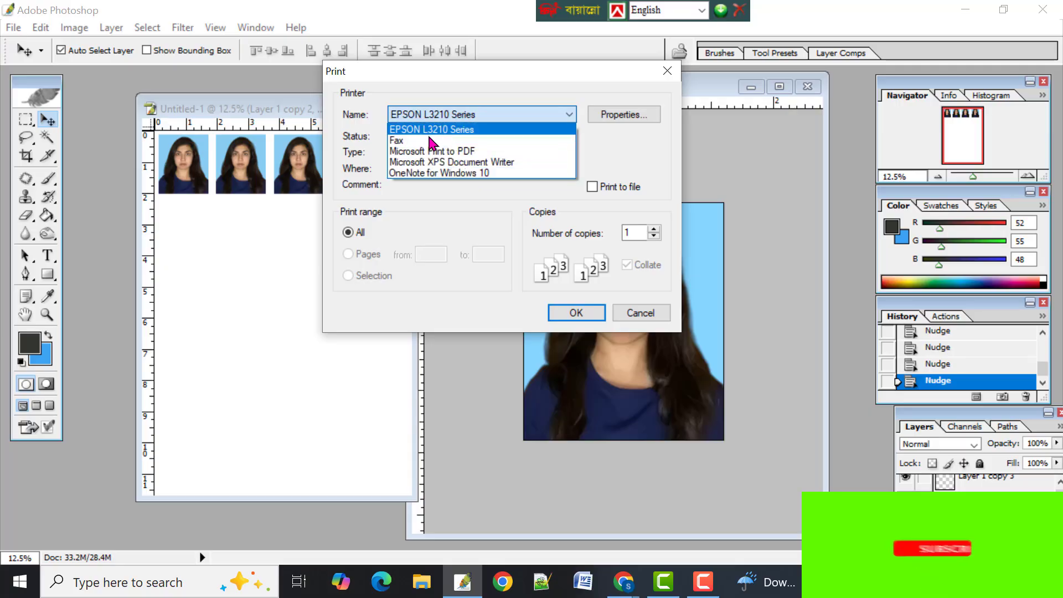
pyautogui.click(459, 131)
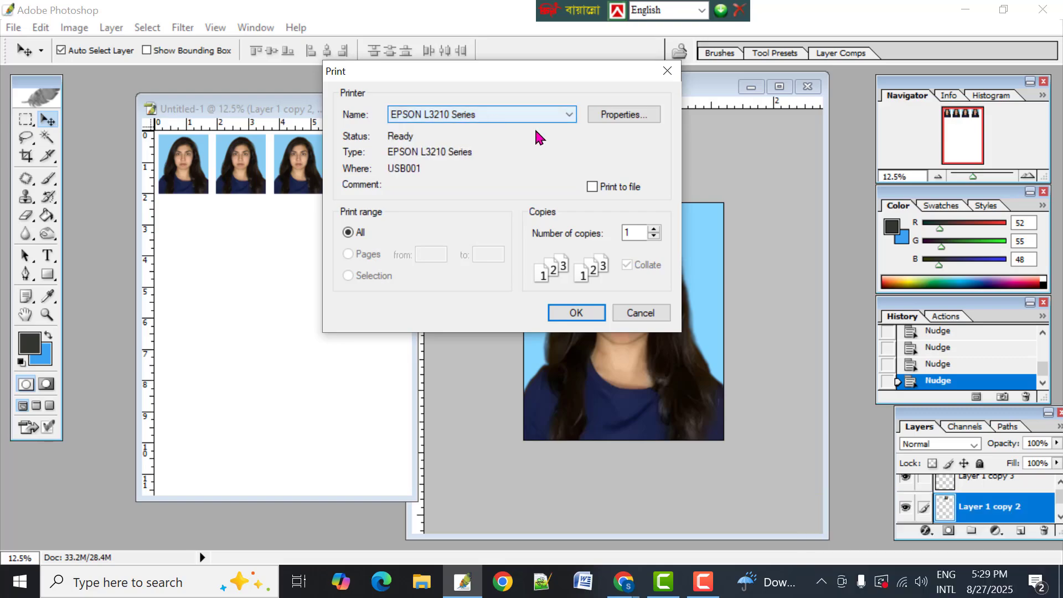
# Step: Configure the printer properties with A4 210 x 297 mm document size, Epson Premium Glossy paper and Standard quality
pyautogui.click(621, 117)
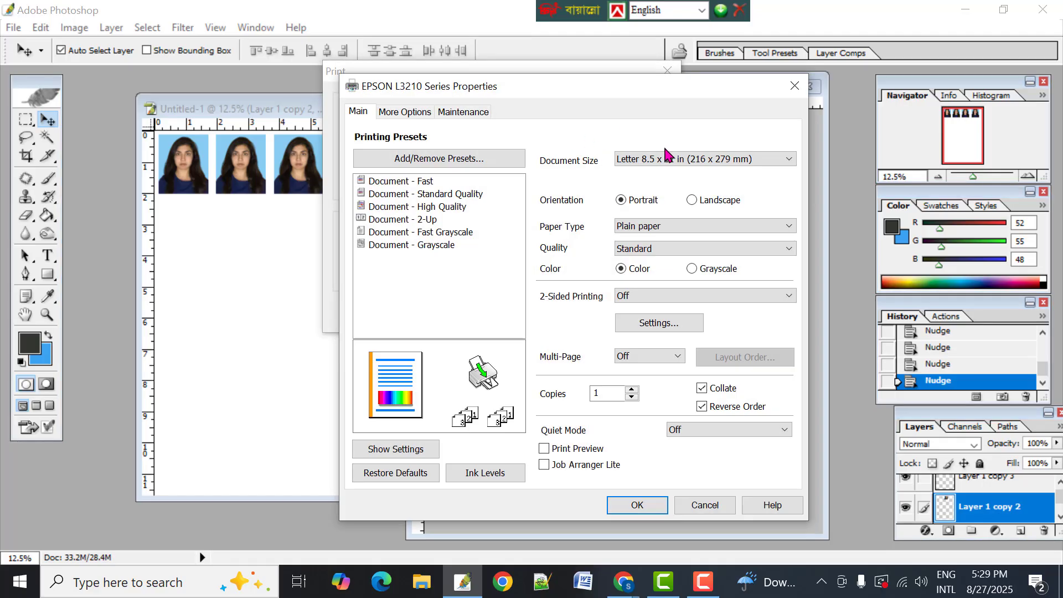
pyautogui.click(667, 159)
pyautogui.click(657, 178)
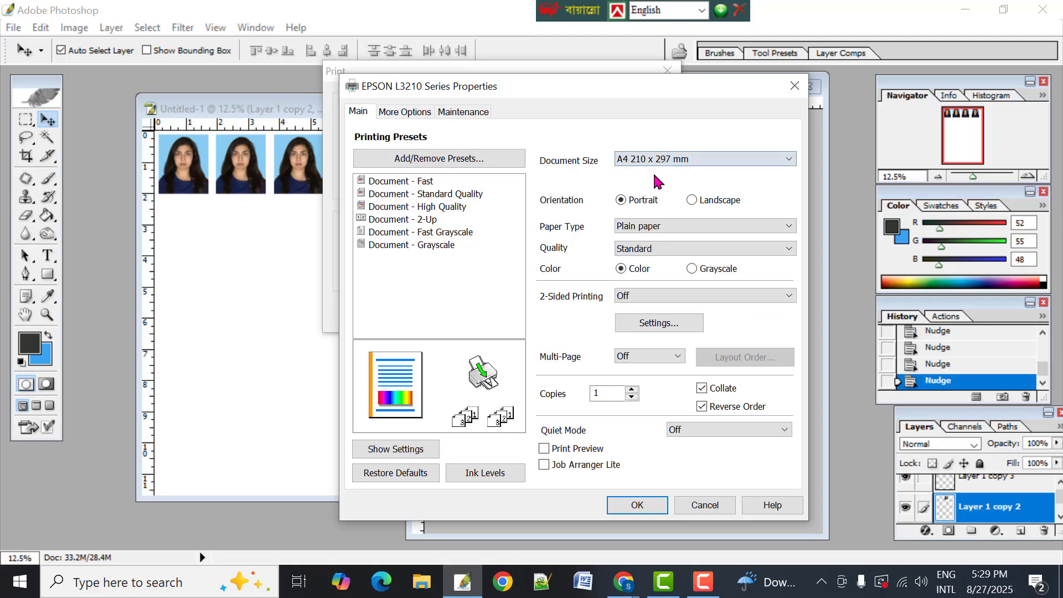
pyautogui.click(646, 227)
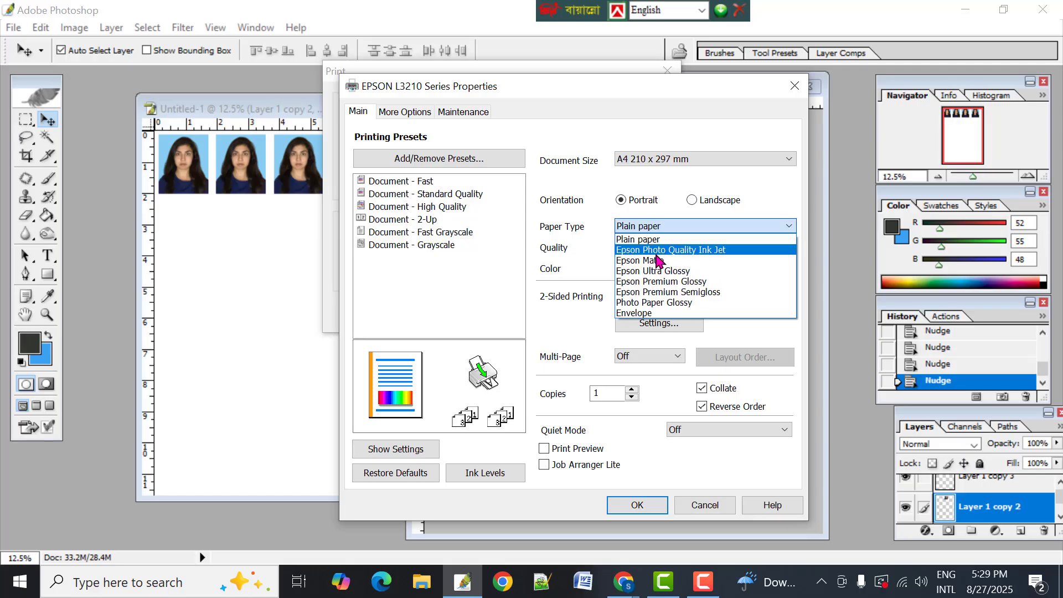
pyautogui.click(655, 282)
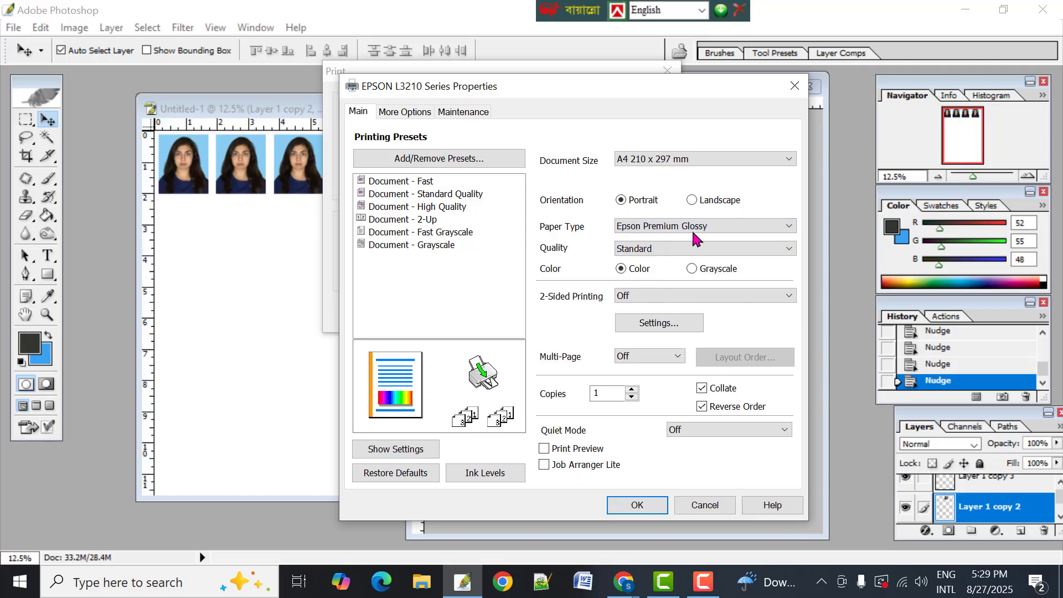
pyautogui.click(648, 253)
pyautogui.click(648, 275)
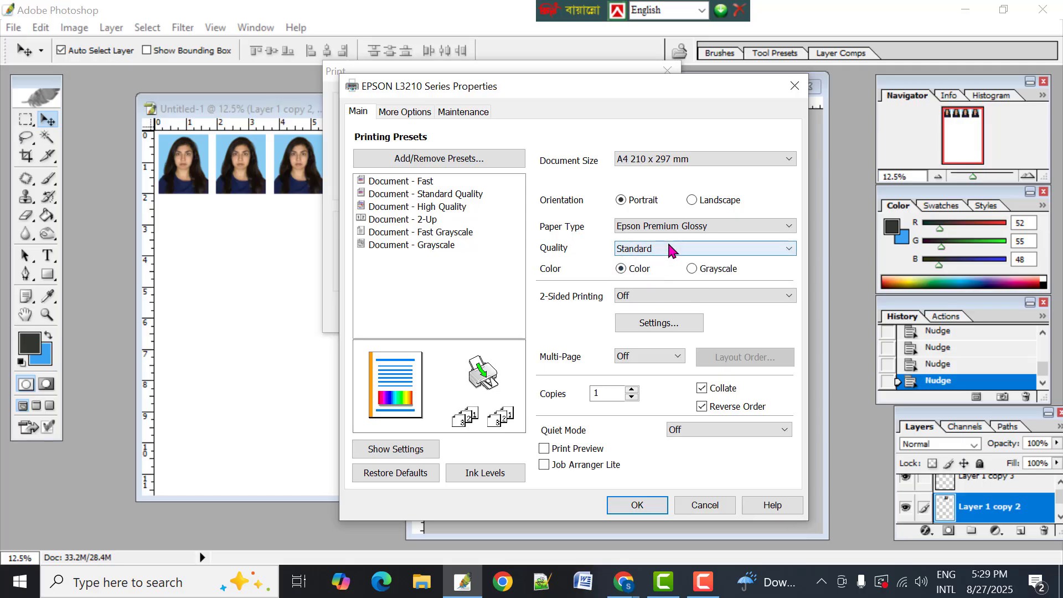
pyautogui.click(637, 505)
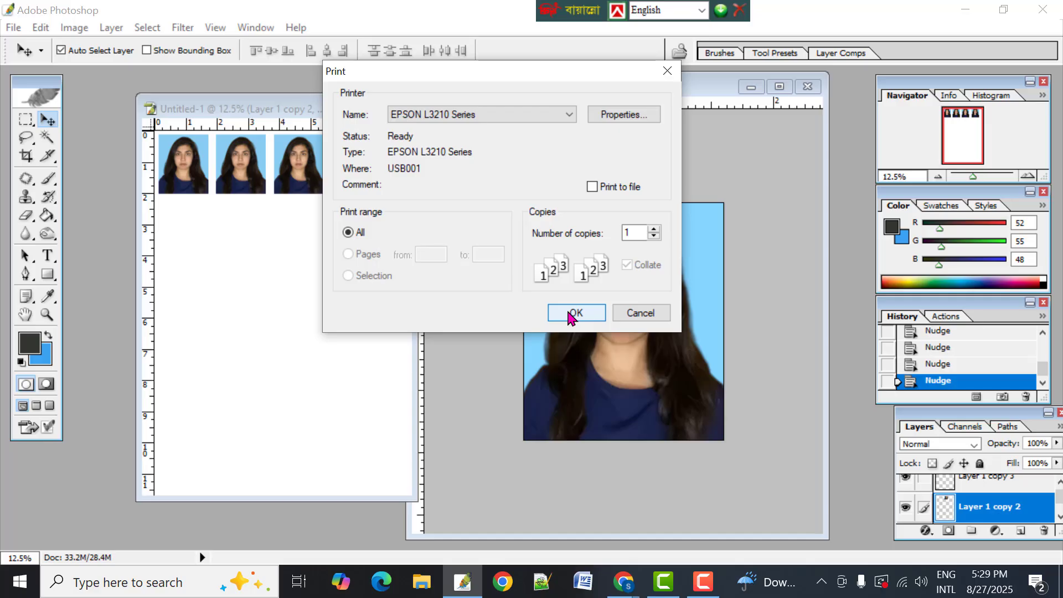
pyautogui.click(704, 580)
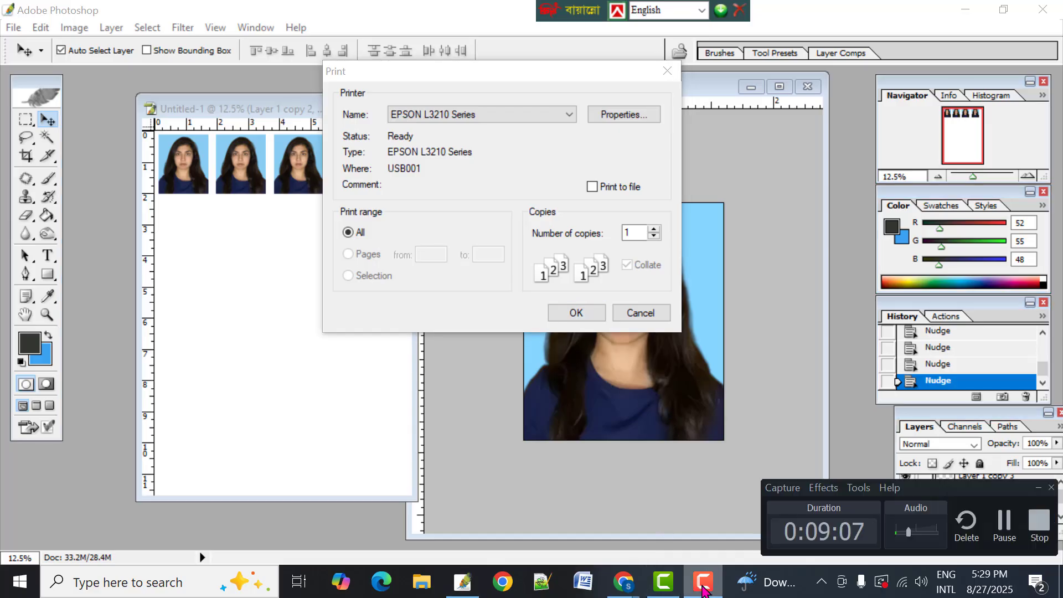